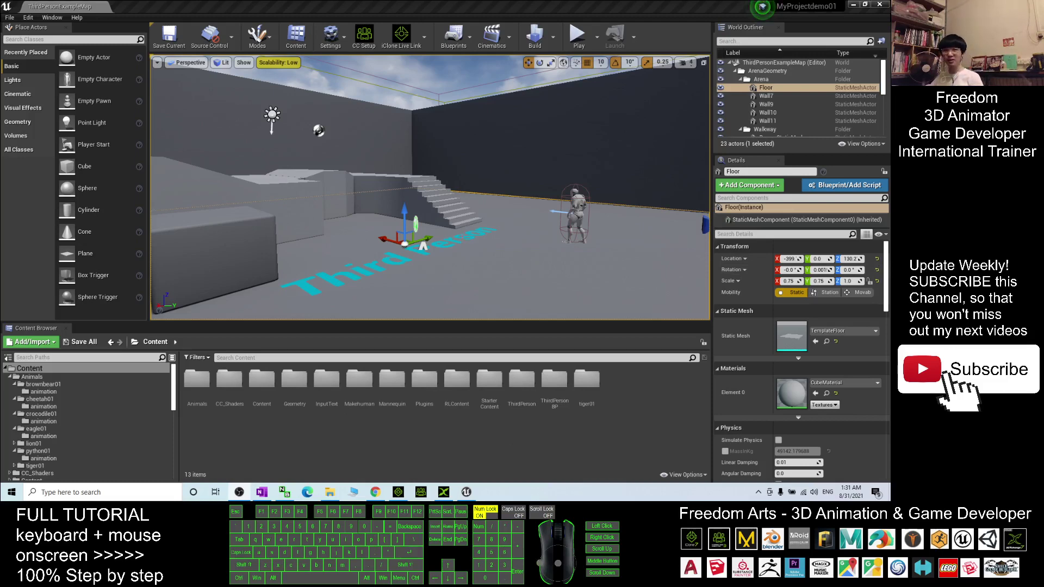
Nudge the UE4 Third Person level view, then switch over to iClone 7
right_drag(553, 285, 566, 255)
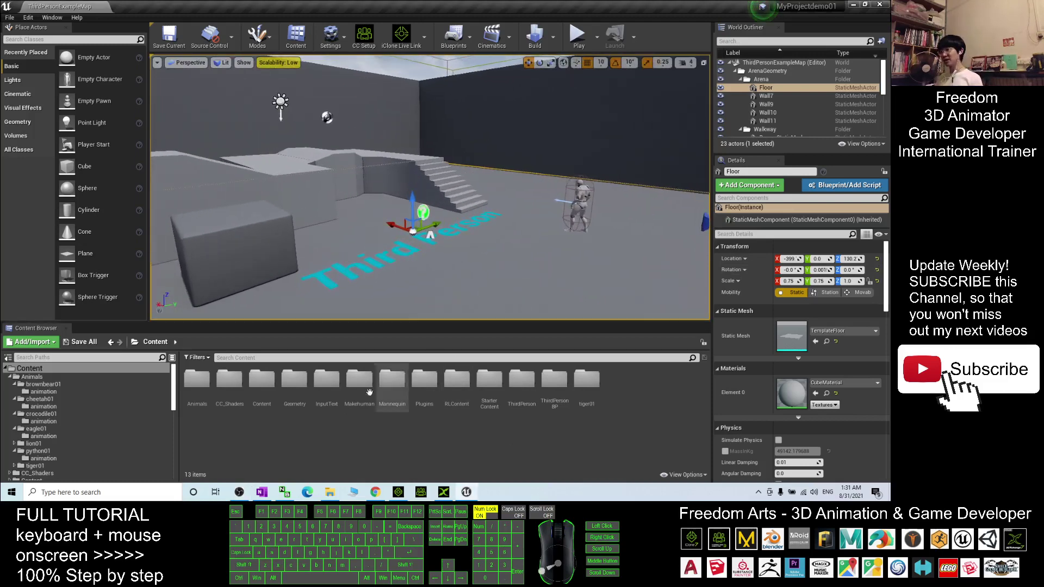
click(397, 493)
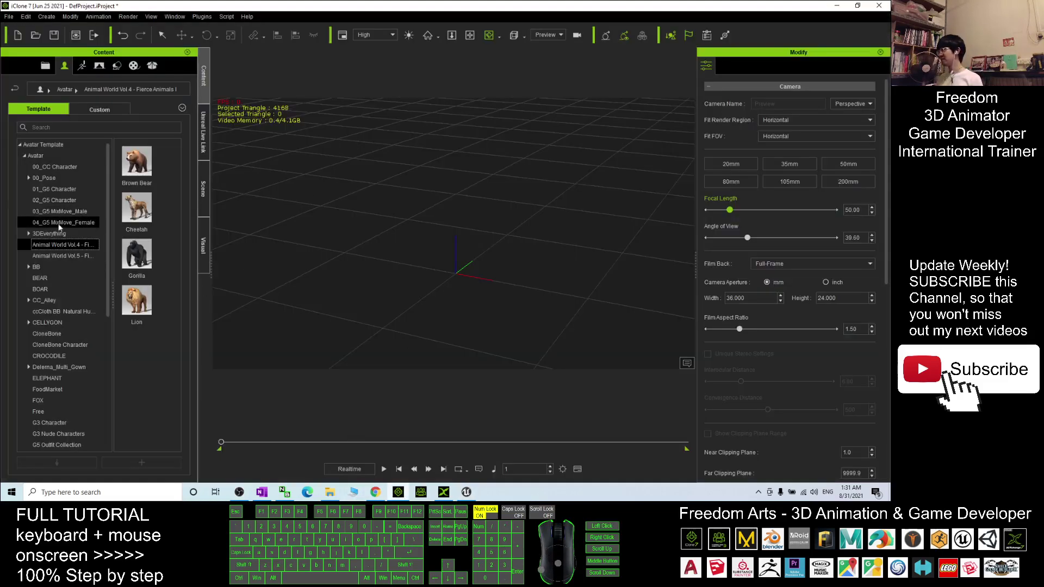
Drag the Gorilla from Animal World Vol.4 into the scene and orbit to view it from above
click(43, 234)
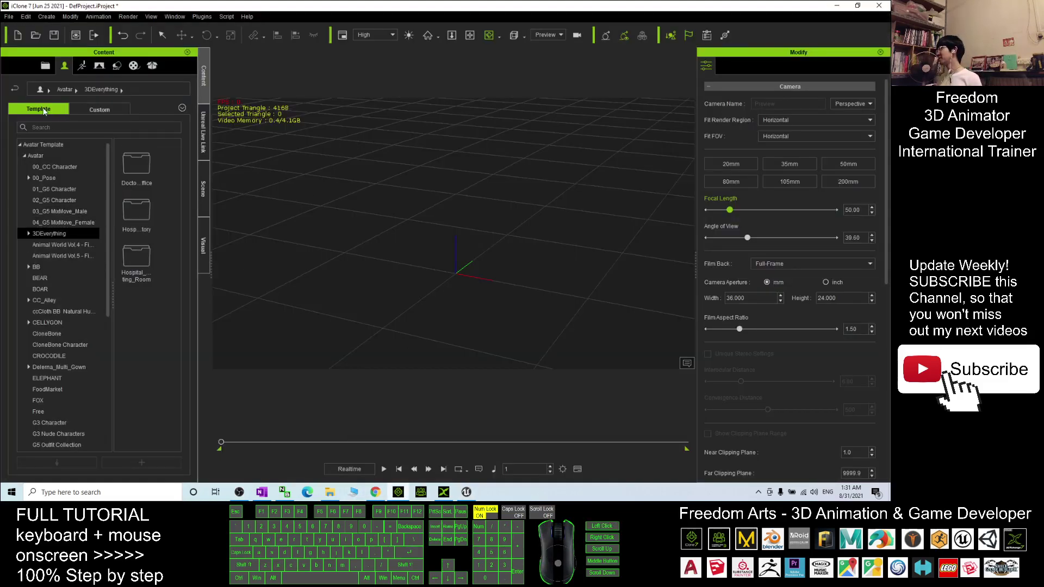
click(50, 109)
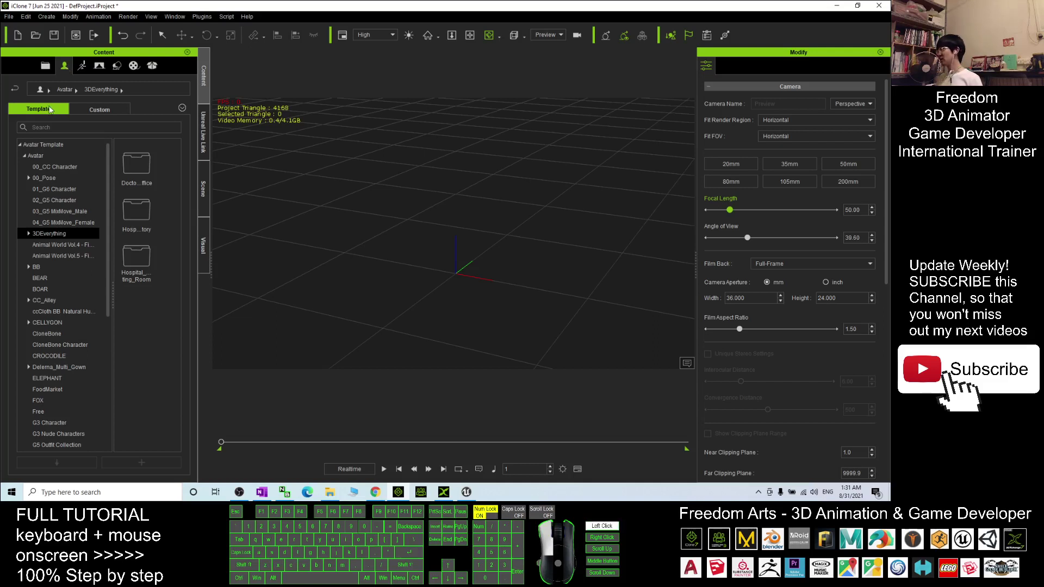
click(52, 246)
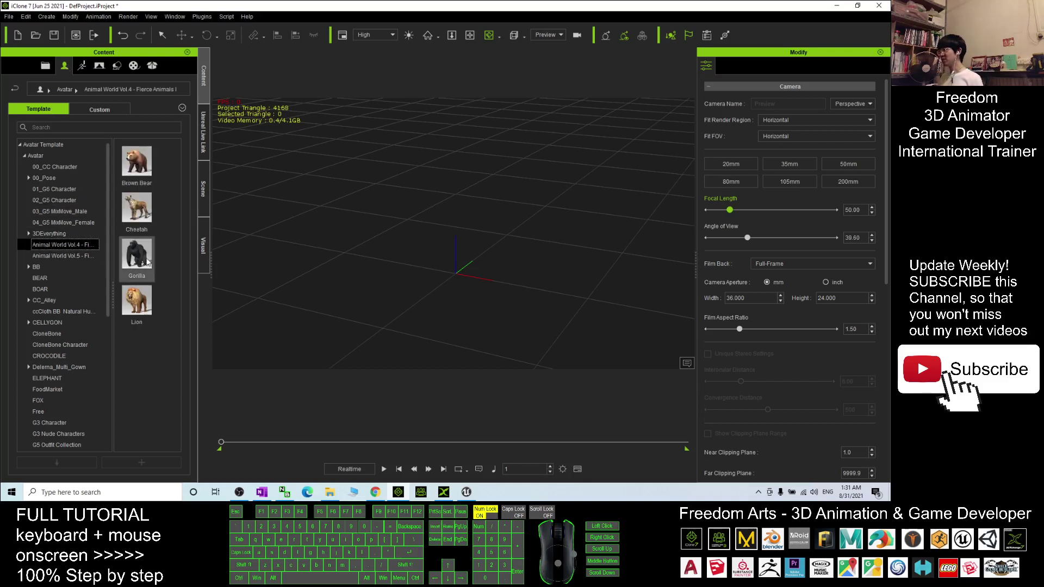
drag(140, 265, 468, 278)
scroll(634, 204, down, 5)
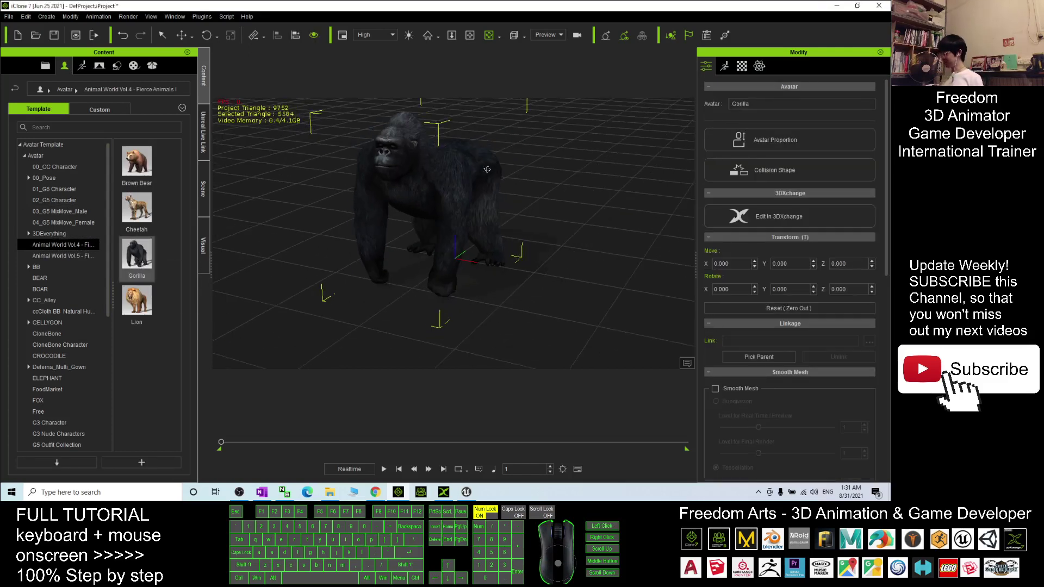
drag(487, 170, 490, 195)
In Unreal Live Link, tick Gorilla under Character and transfer its file to Unreal Engine 4
click(205, 139)
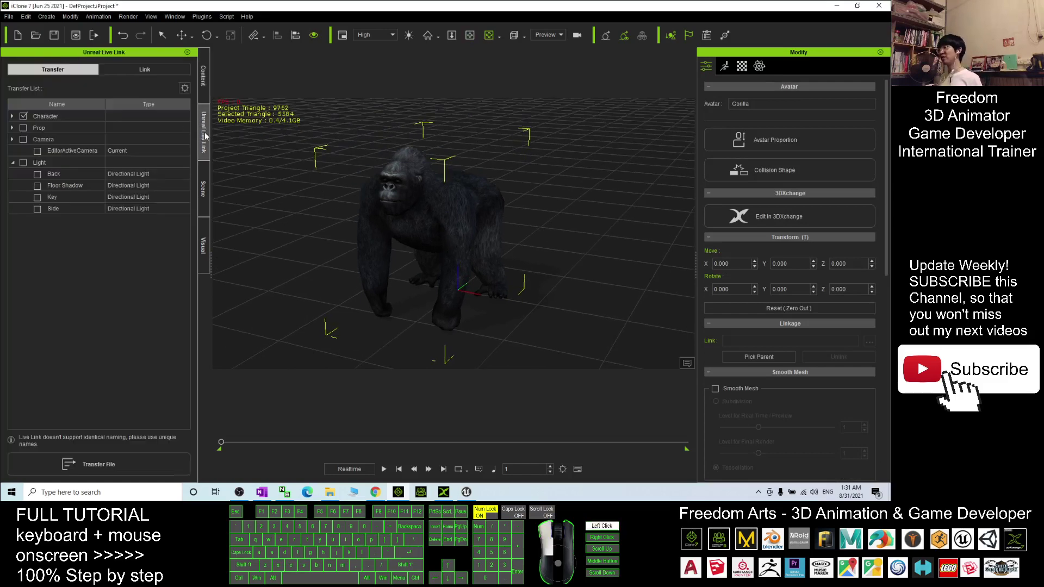
click(467, 493)
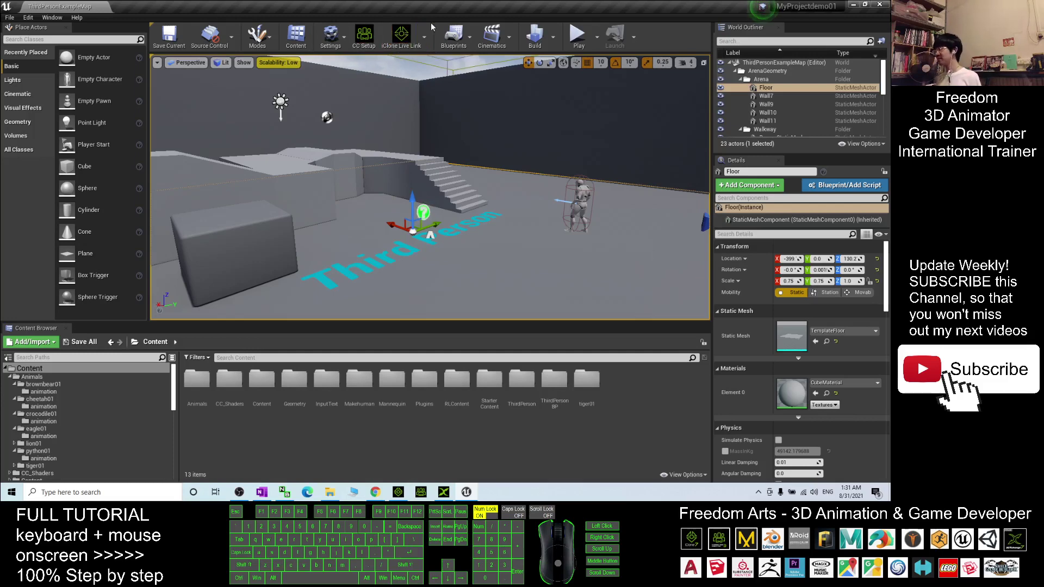
click(855, 5)
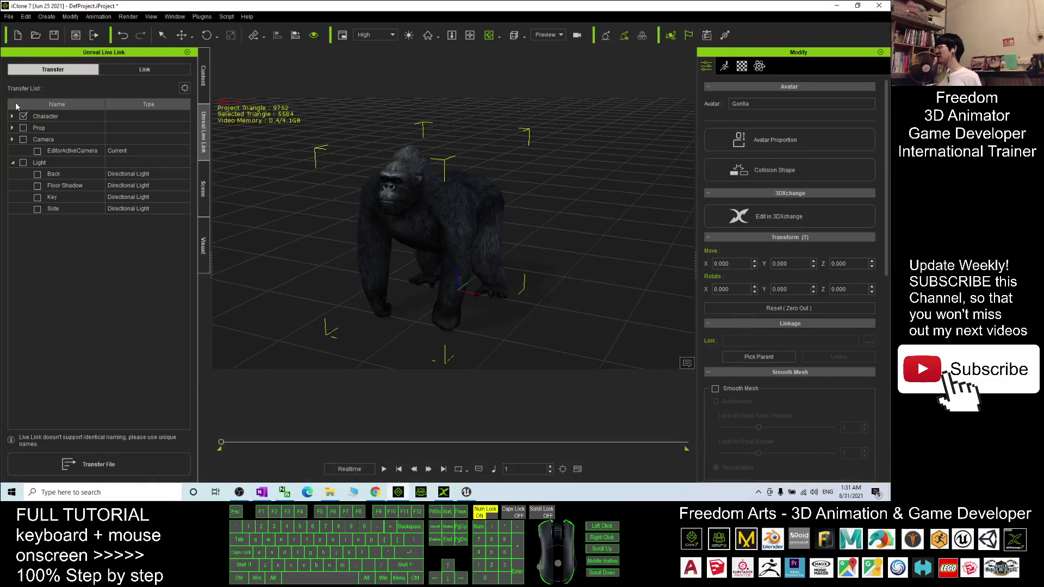
click(12, 116)
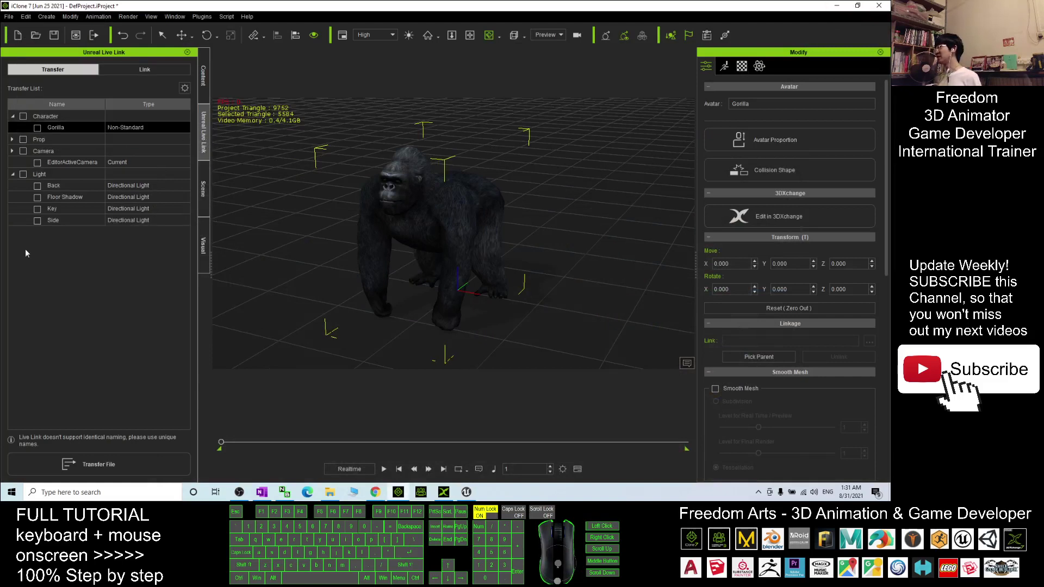
click(37, 129)
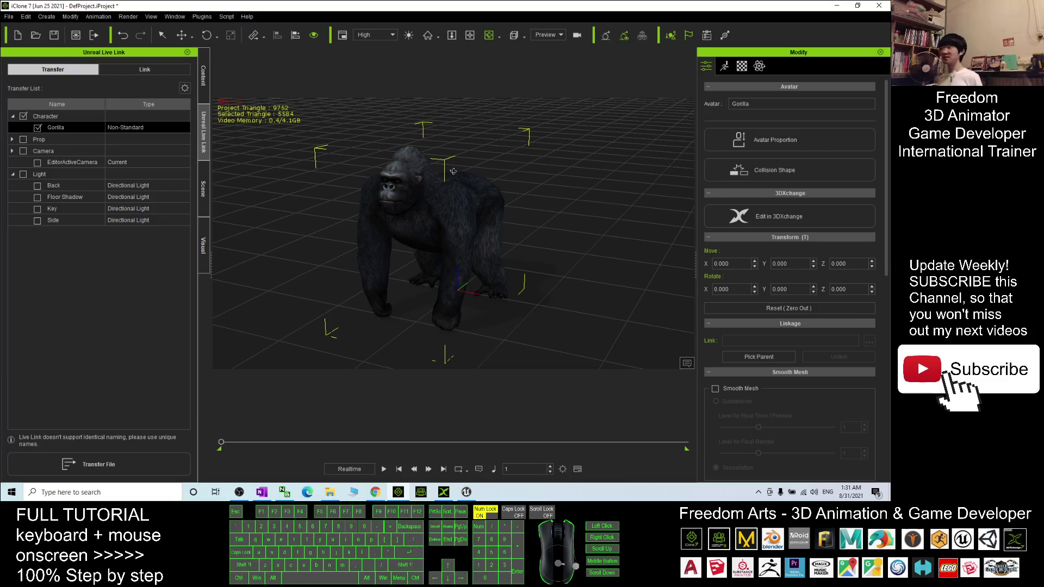
click(98, 465)
click(466, 492)
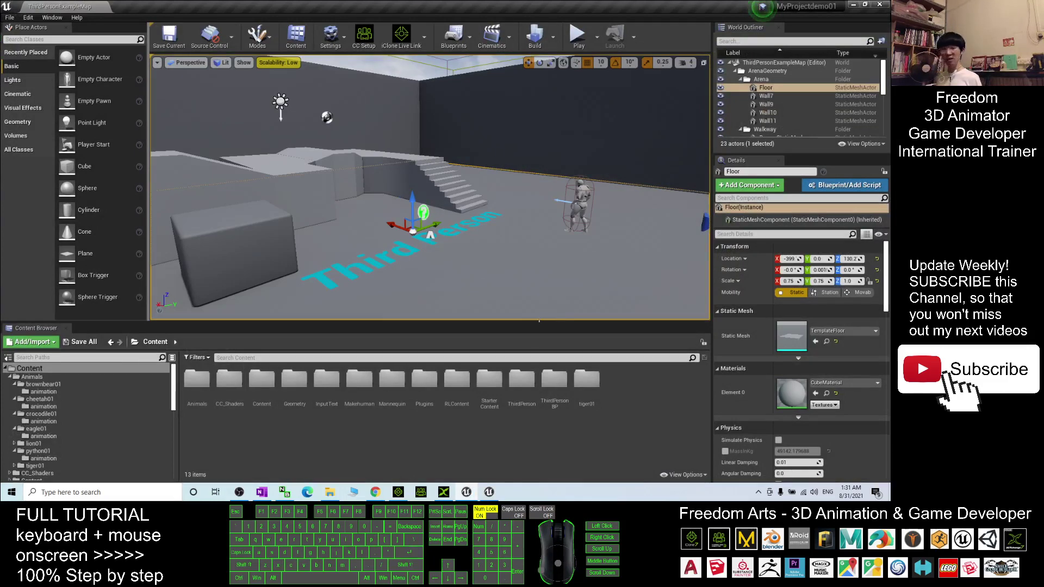
Delete the transferred Gorilla actor from the UE4 level
click(489, 492)
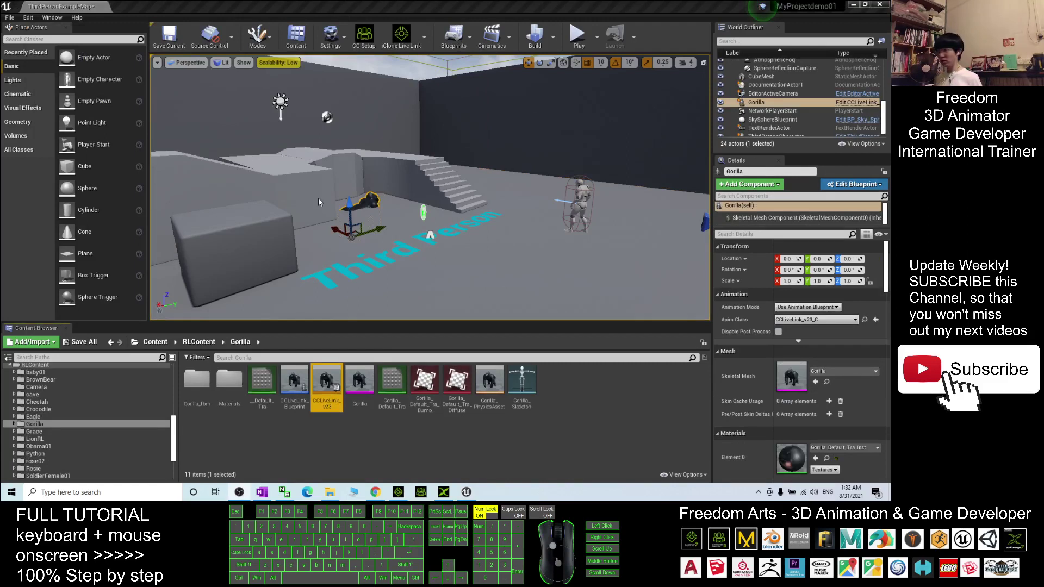
click(366, 204)
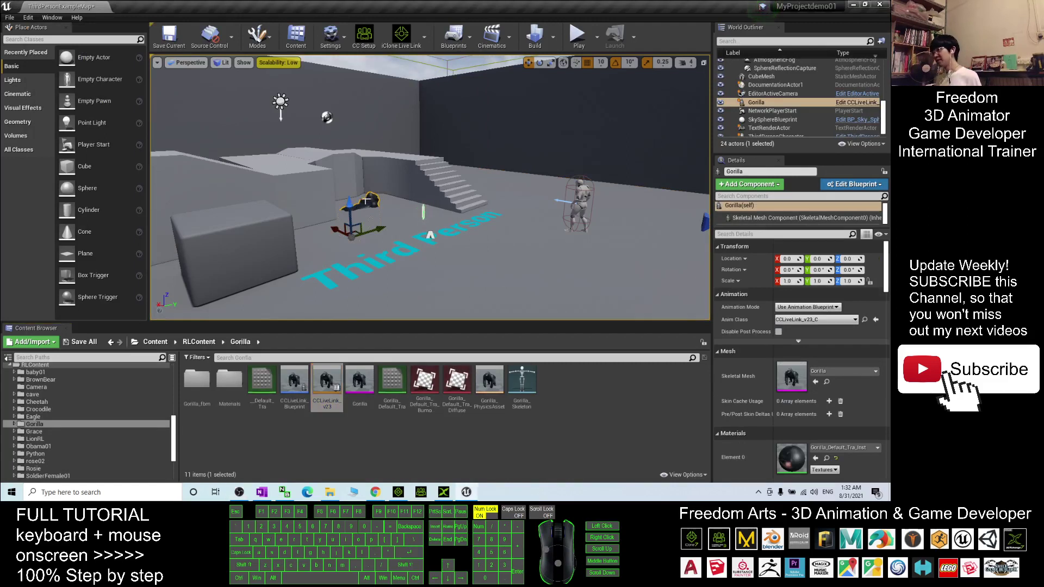
key(Delete)
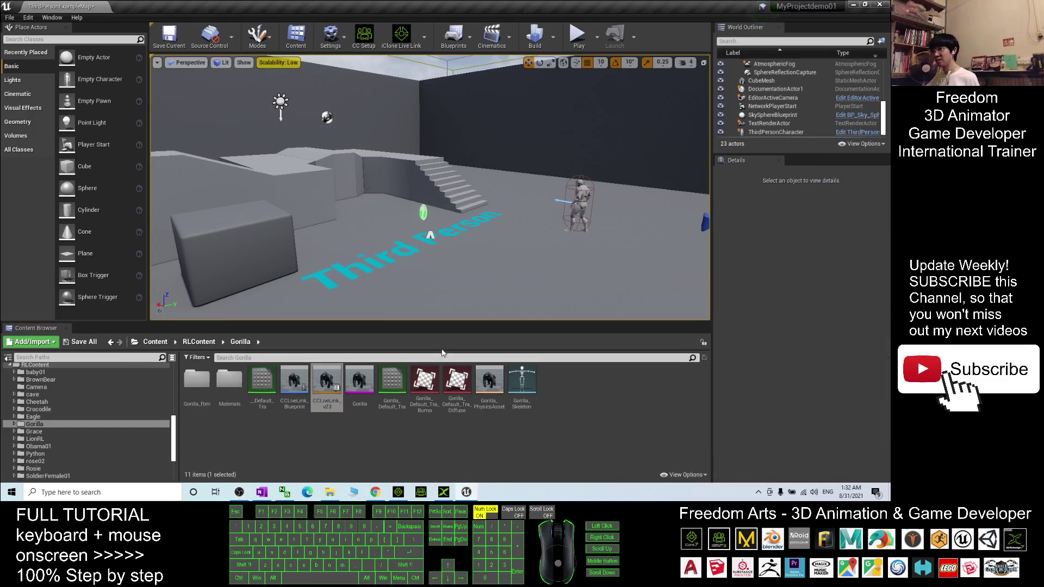
Preview the Gorilla skeletal mesh from RLContent/Gorilla in a three-quarter view, then close it
click(490, 384)
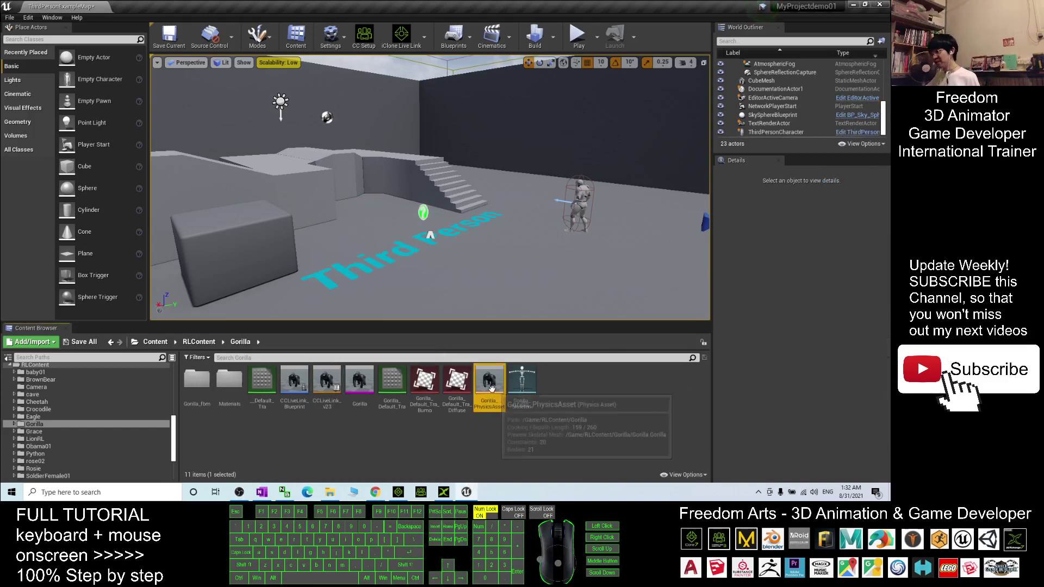
double_click(363, 382)
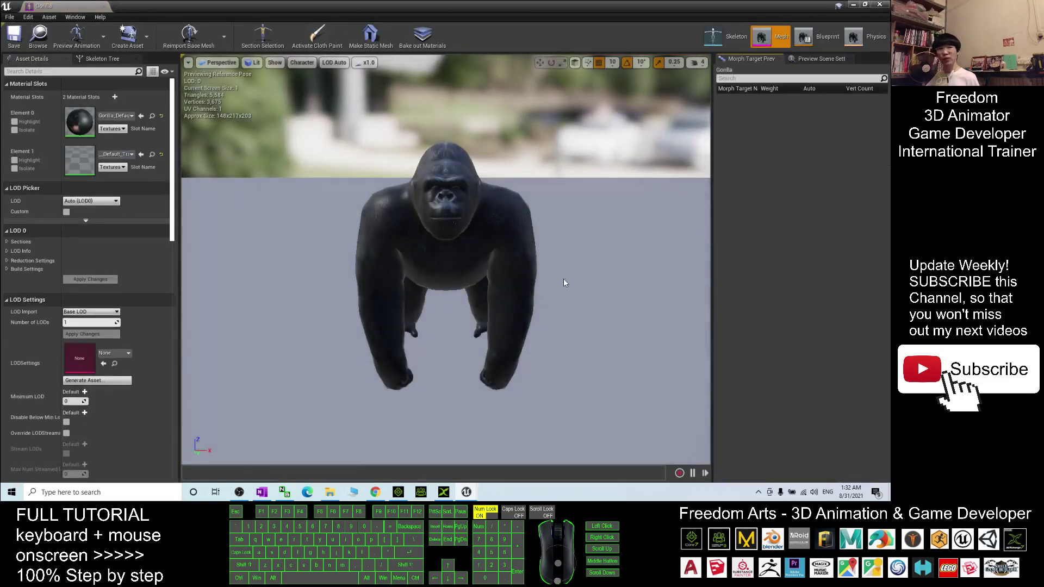
drag(591, 288, 608, 260)
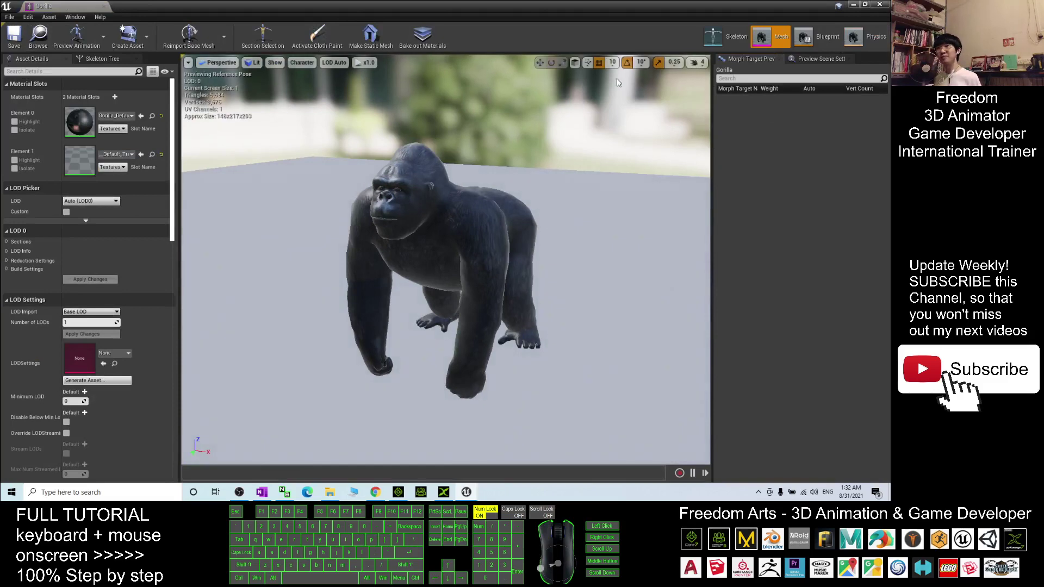
click(879, 4)
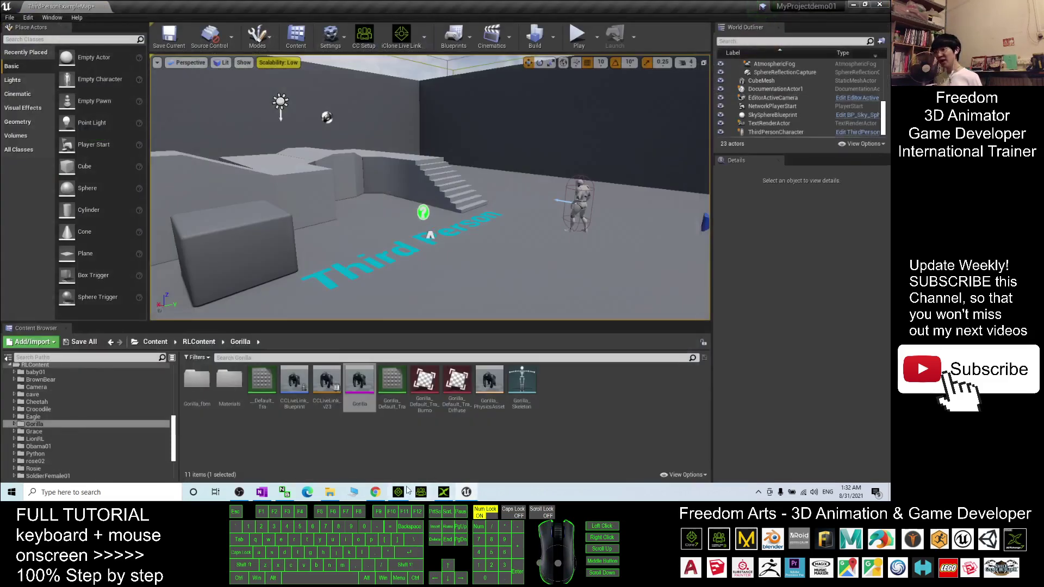
Send the Gorilla avatar to 3DXchange with Edit in 3DXchange, dismissing the message
click(398, 492)
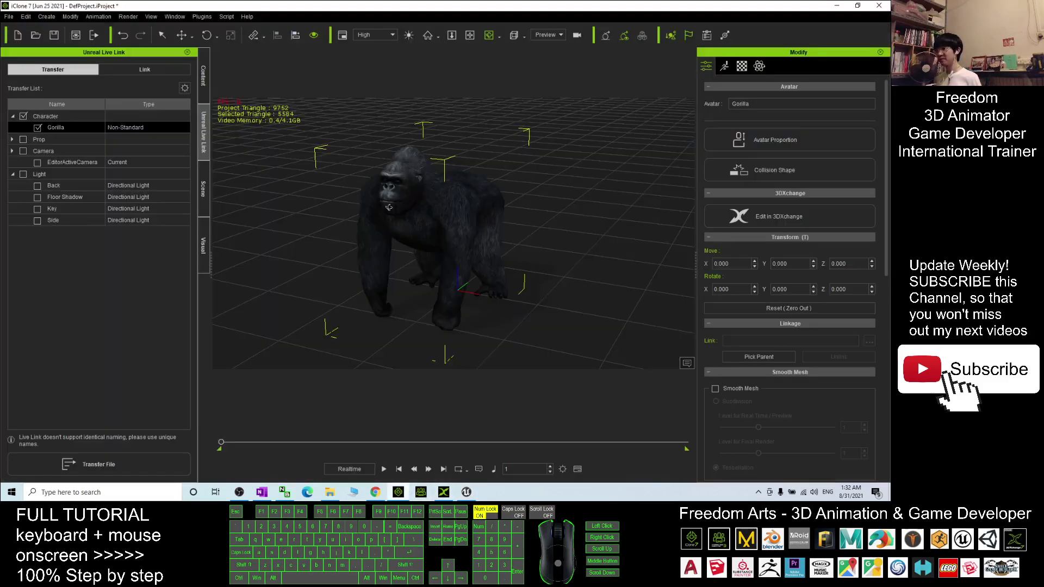
drag(543, 216, 588, 215)
click(781, 217)
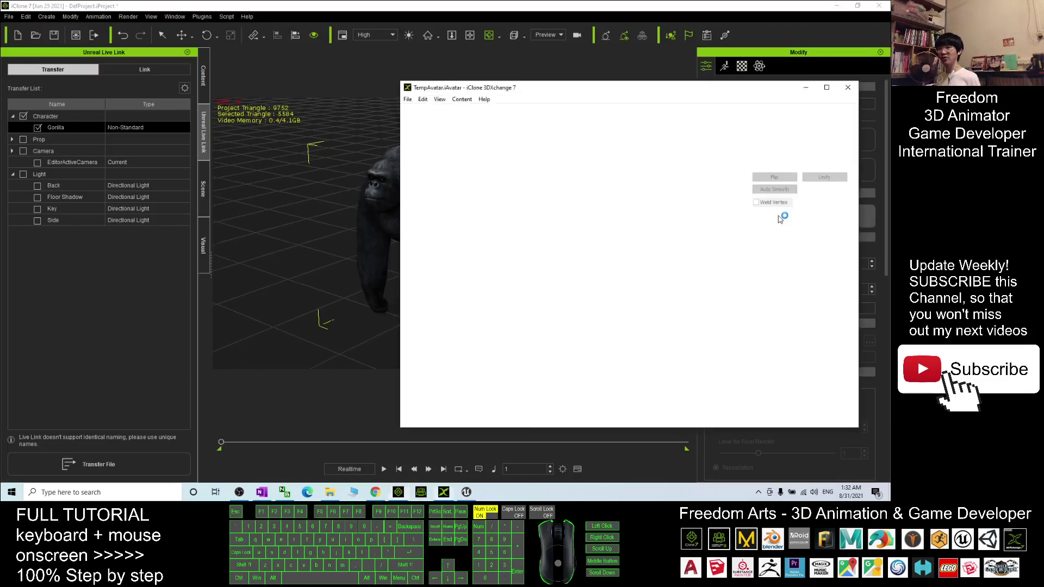
click(626, 280)
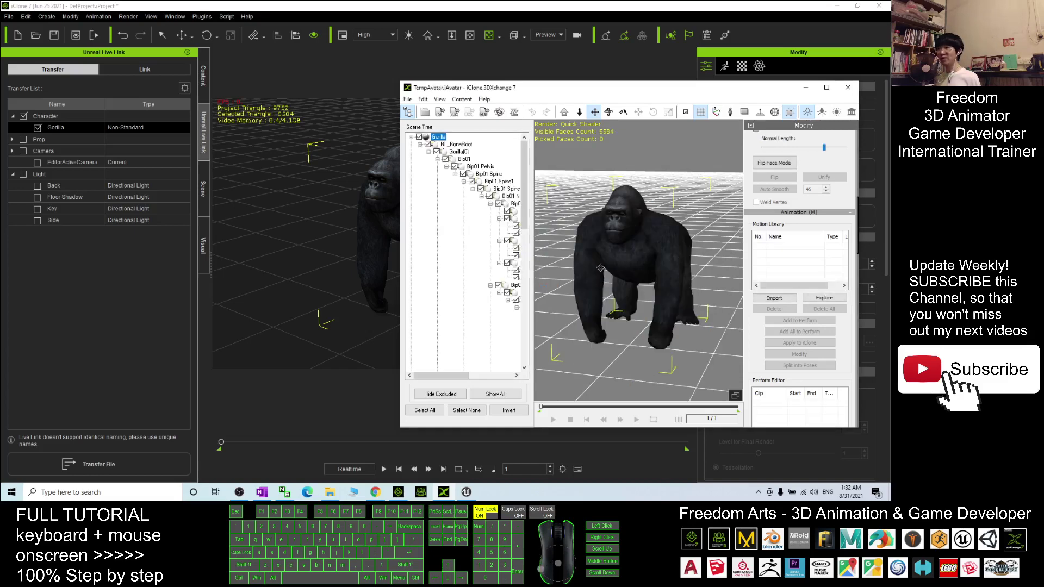
Maximize 3DXchange, scroll the Modify panel to the empty Animation section, then return to iClone
drag(561, 88, 540, 78)
click(738, 68)
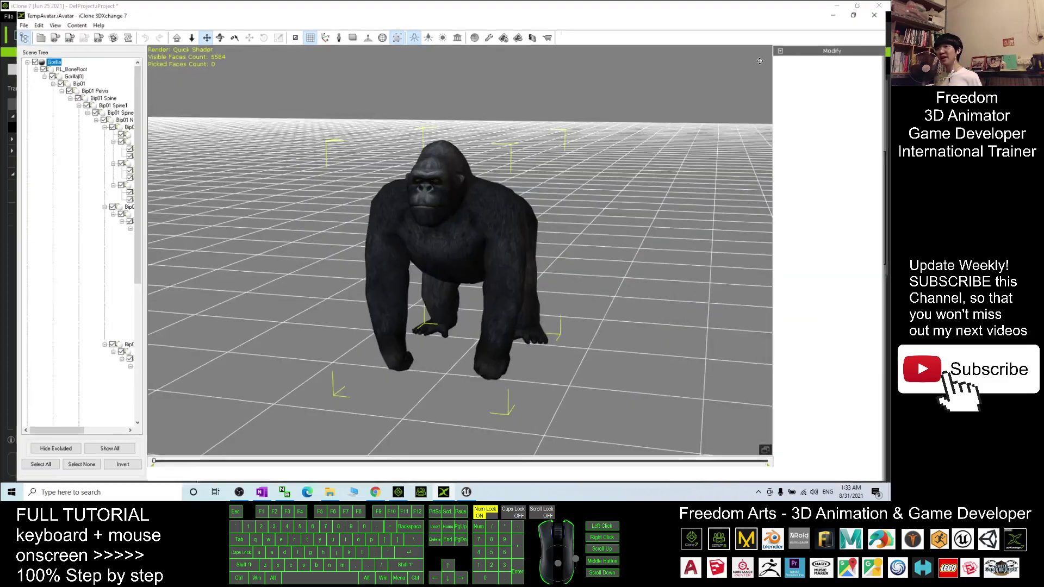
drag(886, 102, 882, 34)
scroll(798, 173, down, 8)
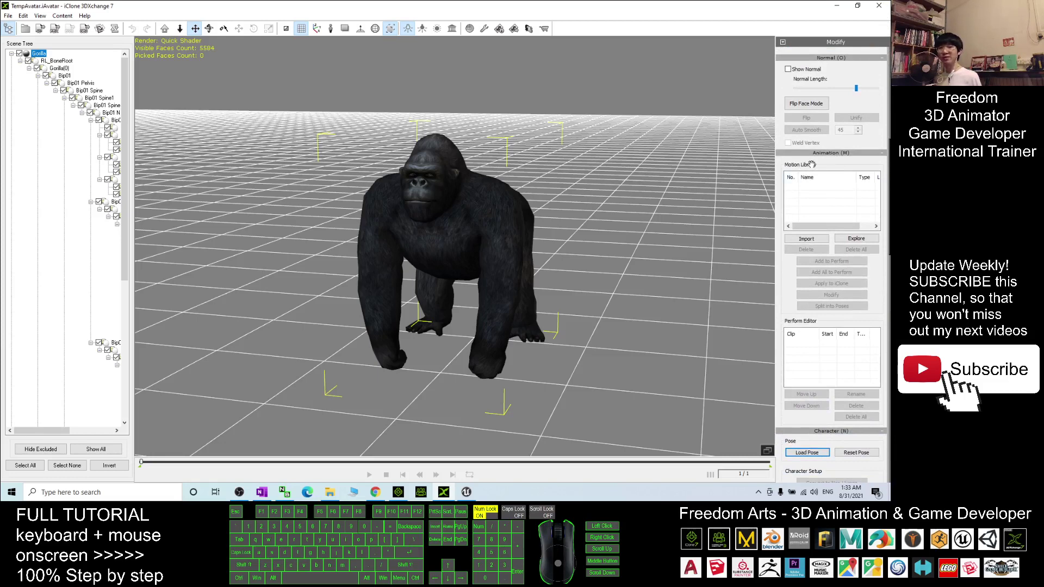
click(467, 202)
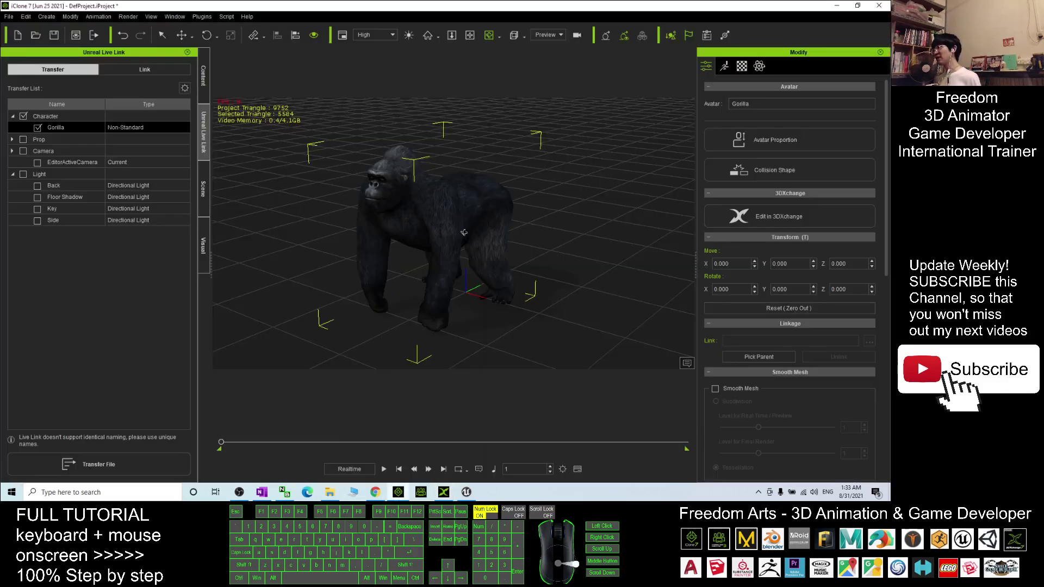
Browse Motion > Animal World Vol. 4 > Gorilla and use Find File on the Attack motion
click(203, 74)
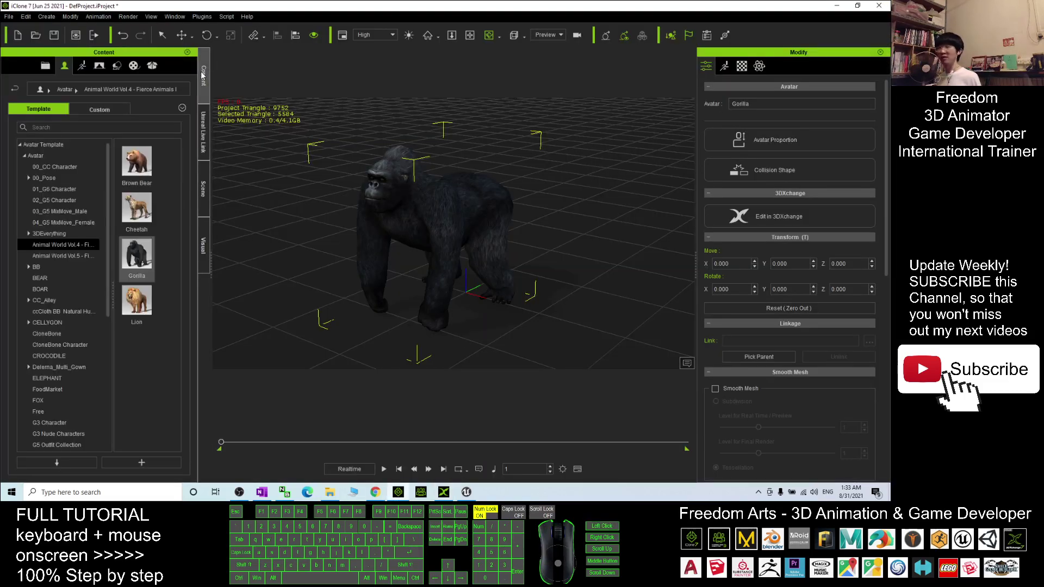
click(82, 66)
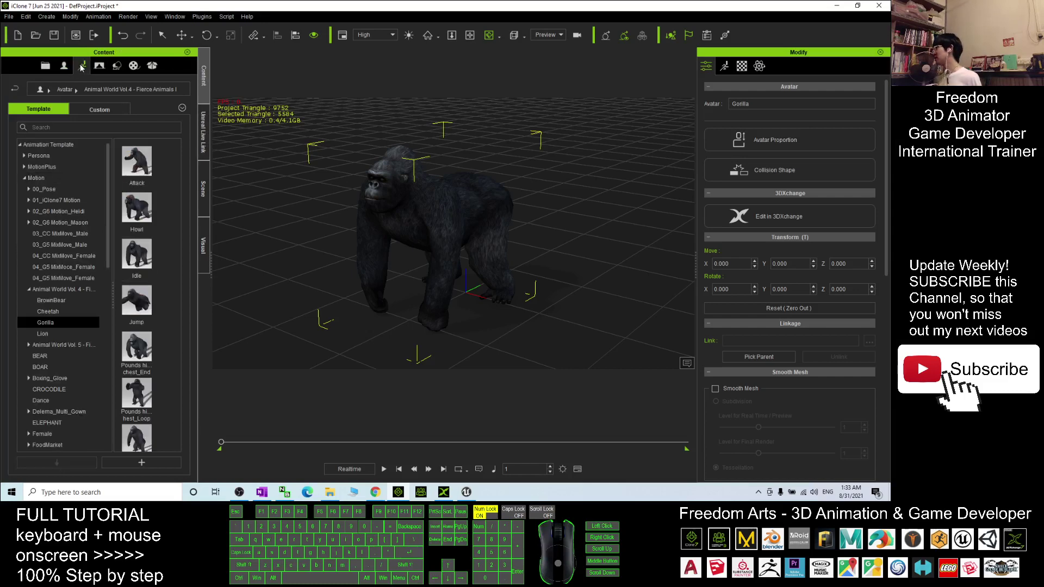
click(37, 178)
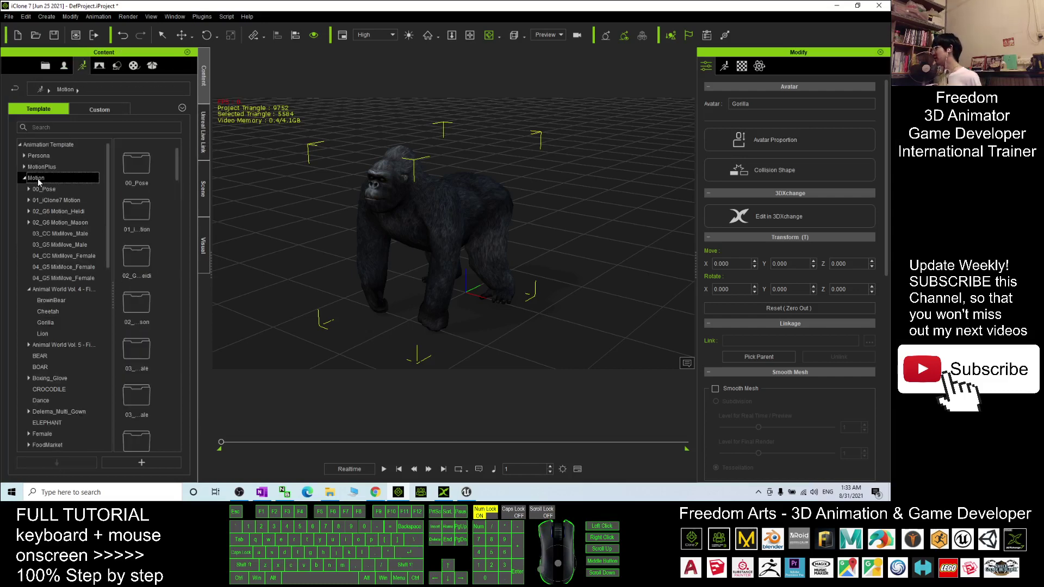
click(29, 287)
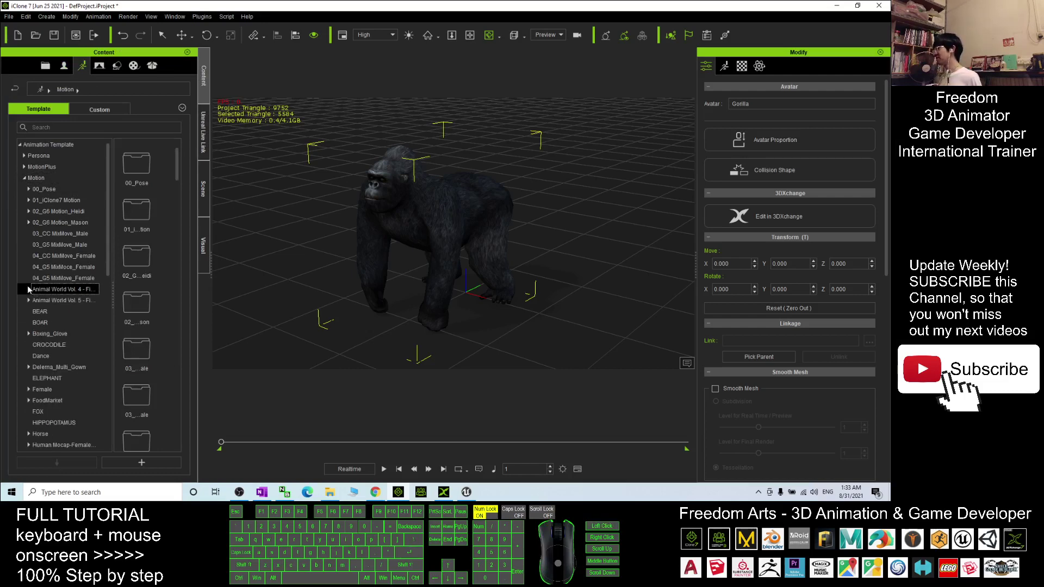
click(44, 323)
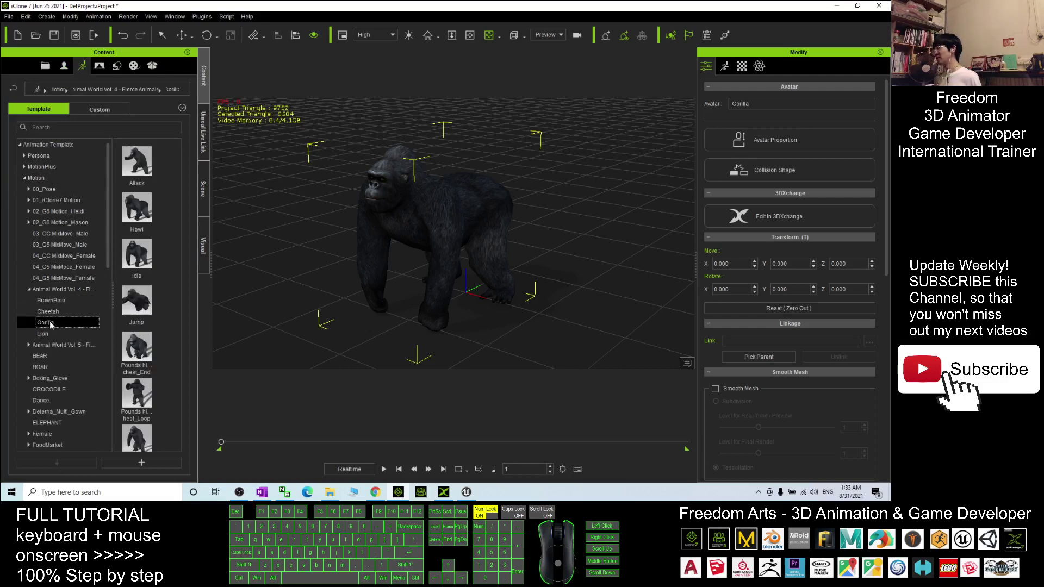
right_click(136, 157)
click(180, 230)
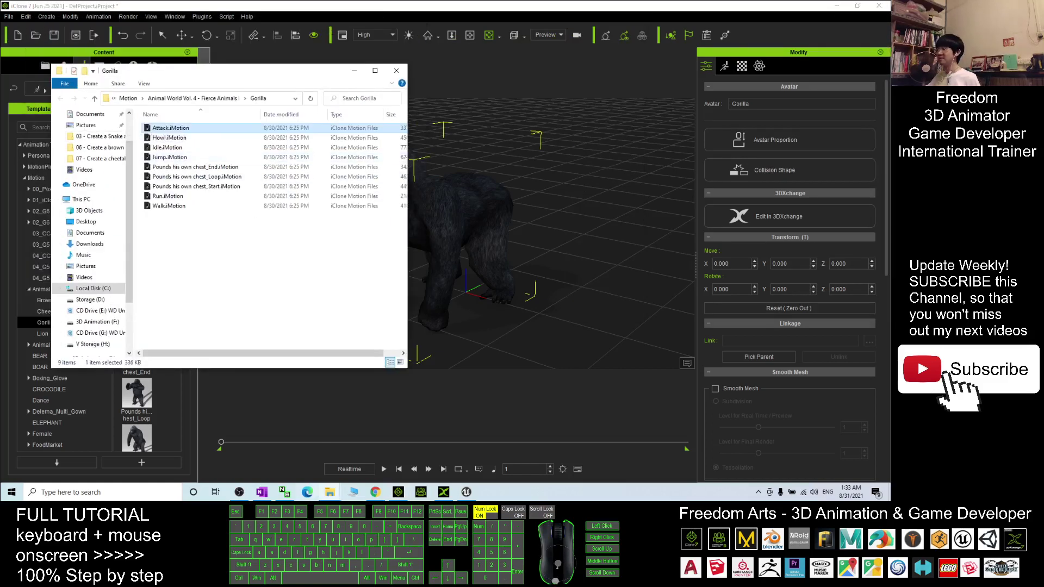
Drag all nine Gorilla .iMotion files into 3DXchange's Motion Library and add them all to Perform
click(447, 493)
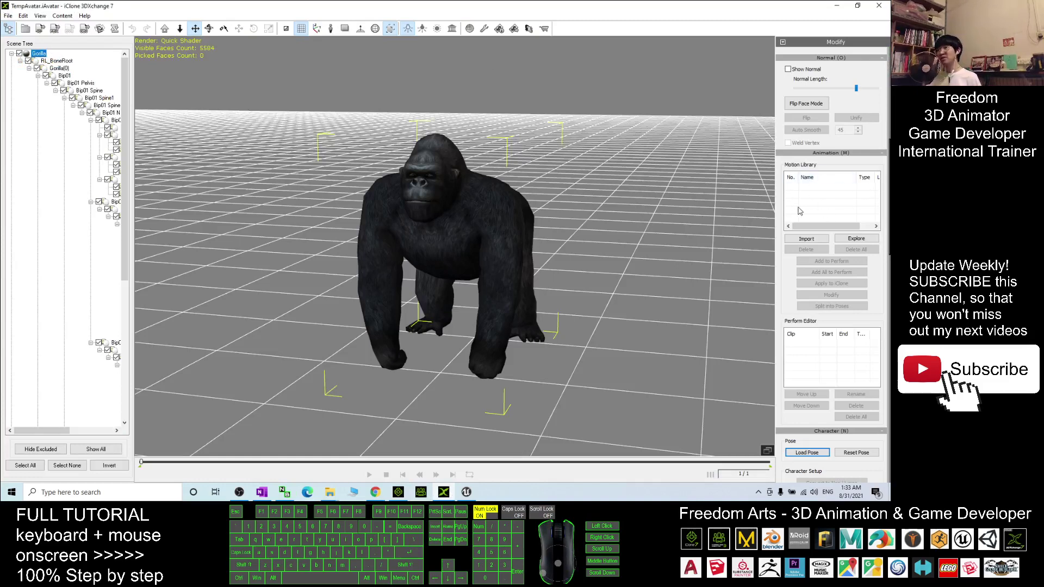
click(330, 447)
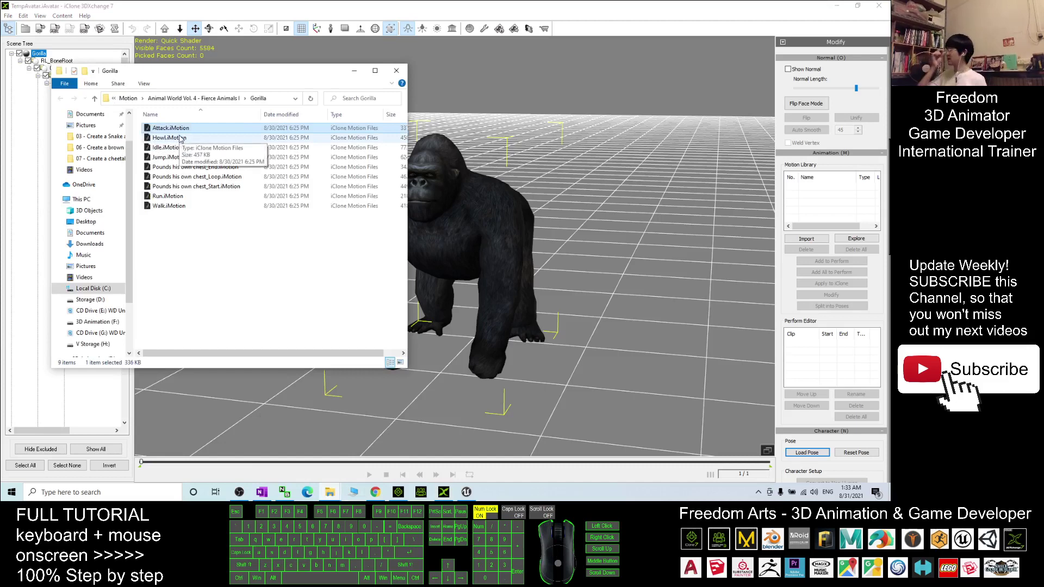
drag(215, 231, 163, 140)
drag(297, 256, 824, 196)
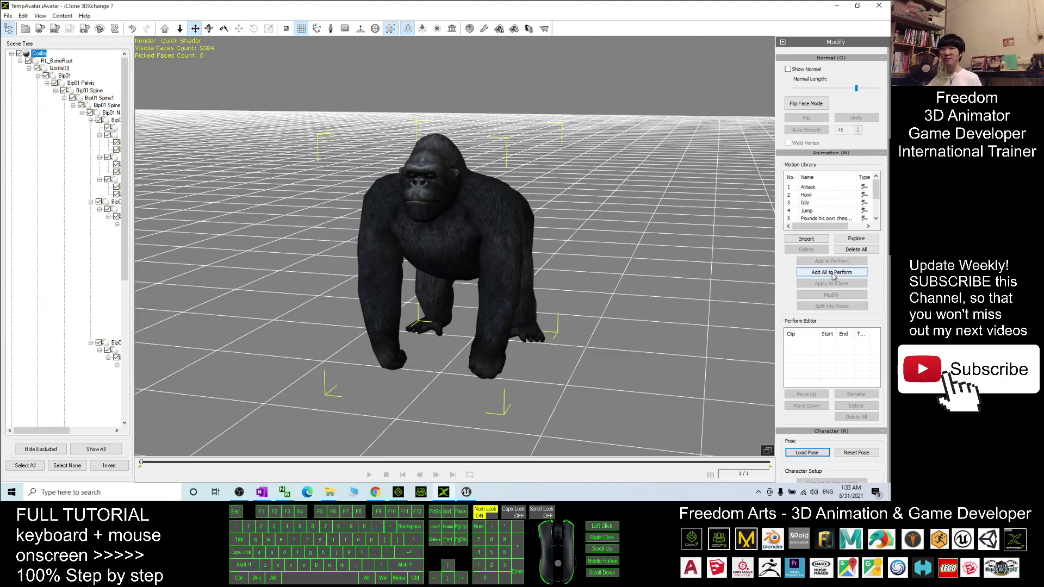
click(832, 274)
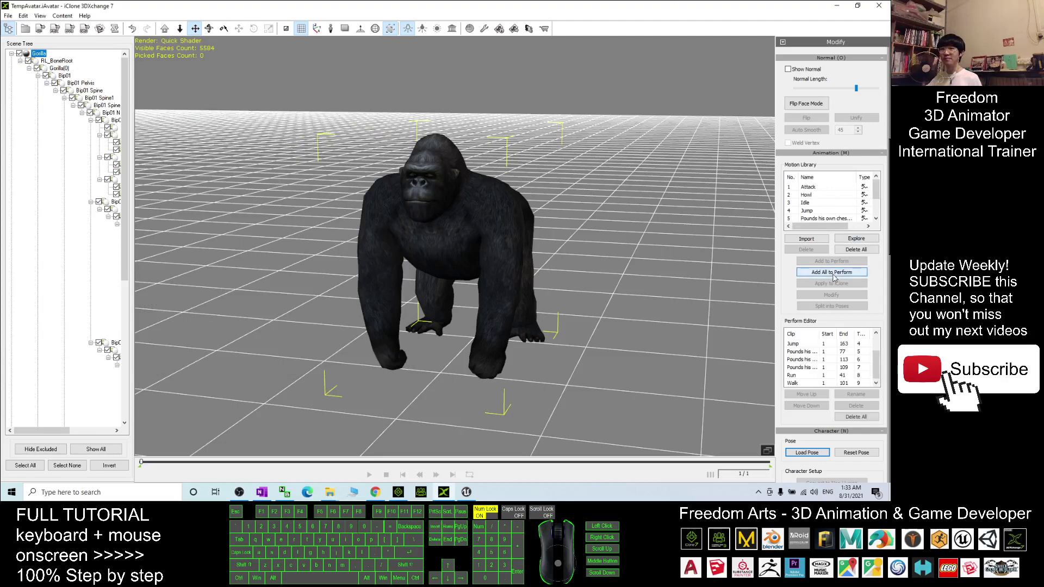
double_click(532, 5)
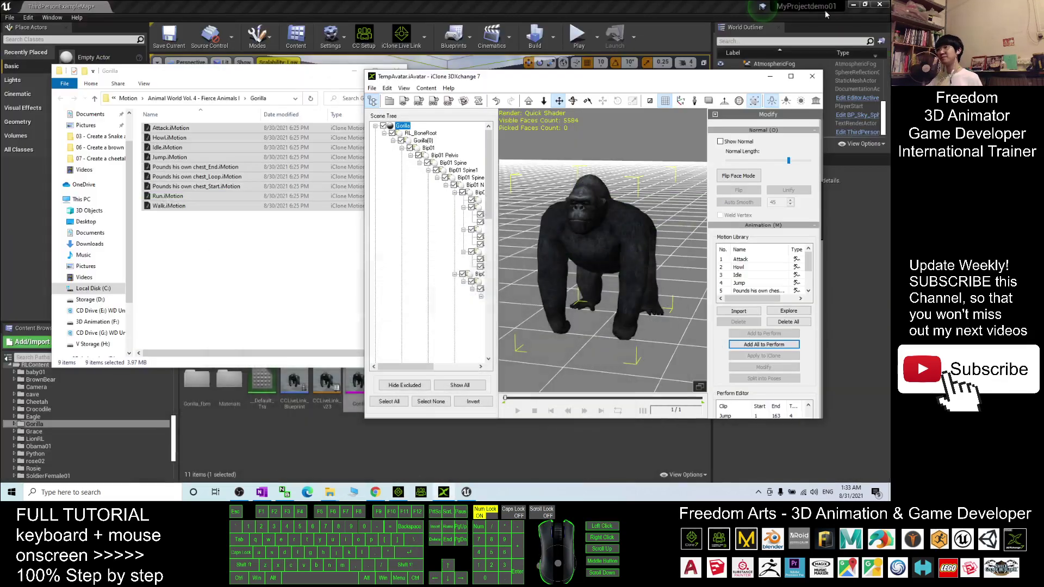
Close the Gorilla motion folder and minimize Unreal Editor and the browser to expose the desktop
click(351, 71)
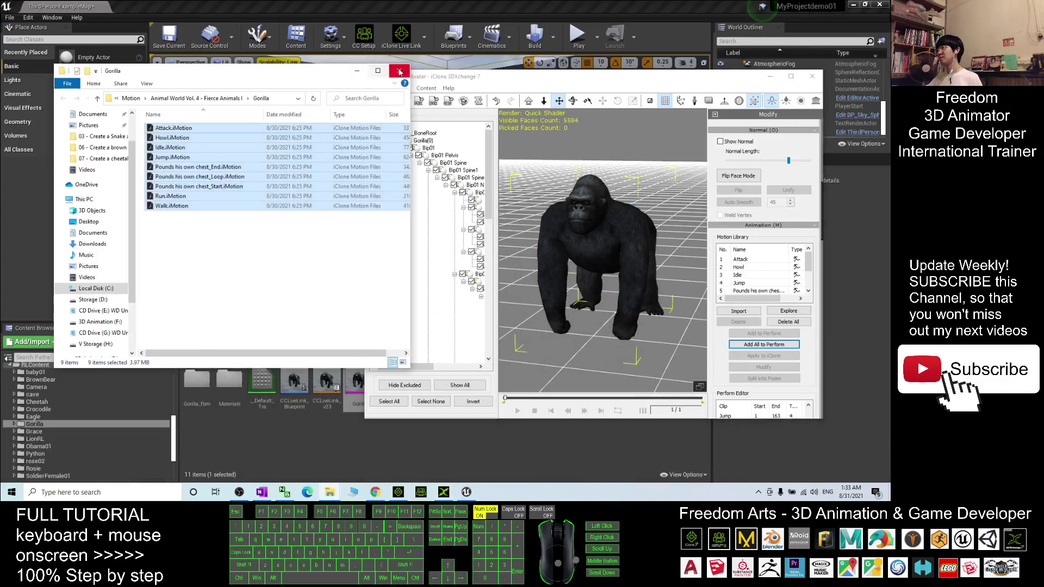
click(399, 72)
click(853, 4)
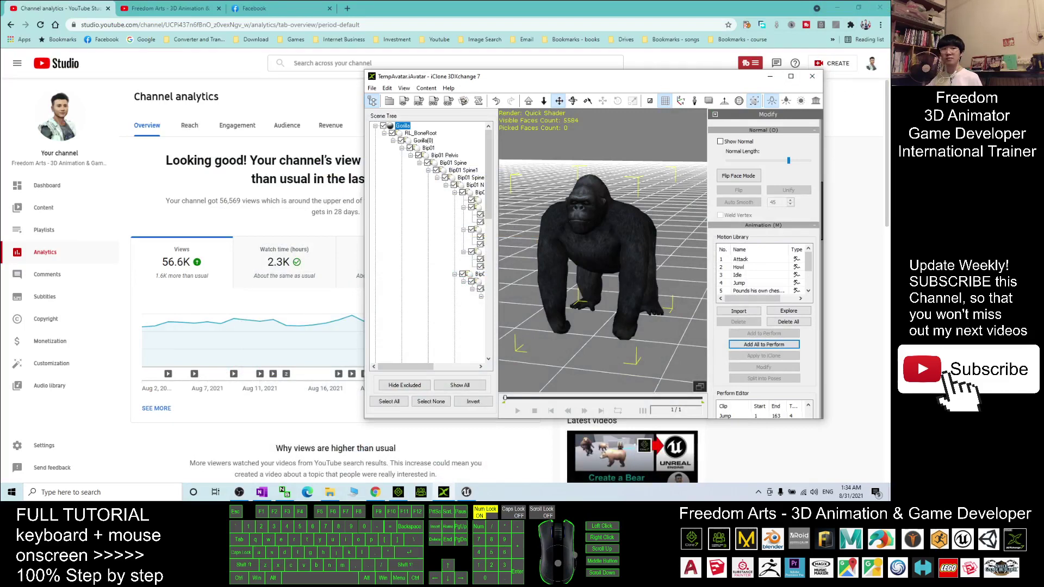
click(858, 8)
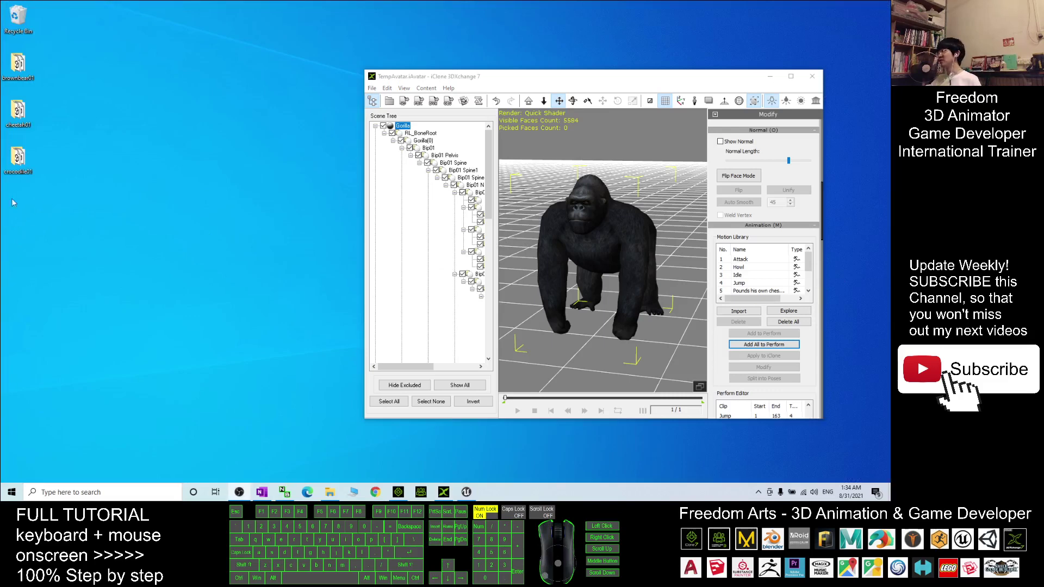
right_click(30, 220)
Create a new desktop folder named gorilla01 and open it
mouse_move(99, 321)
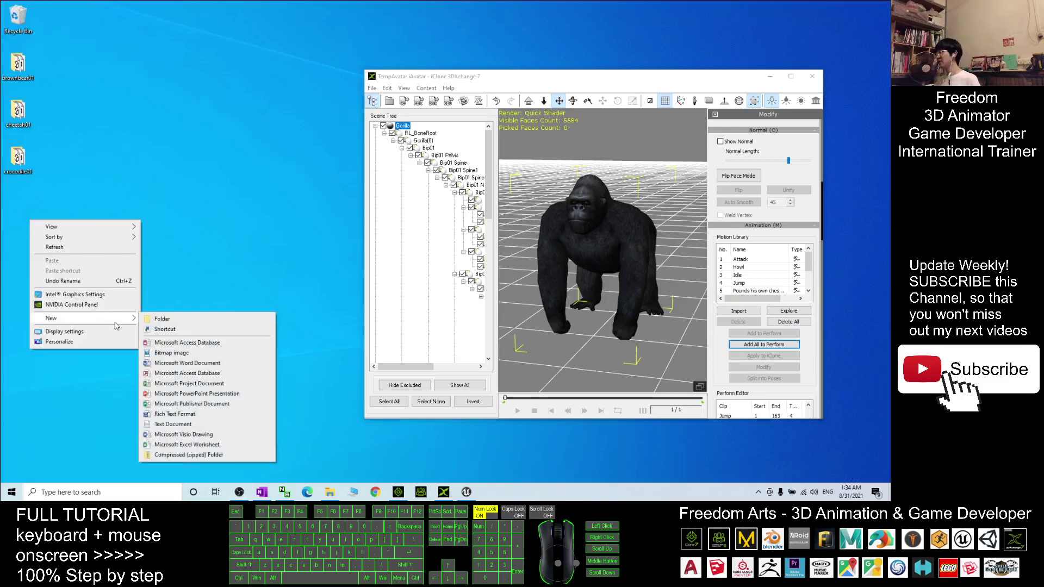
click(173, 318)
text(gori)
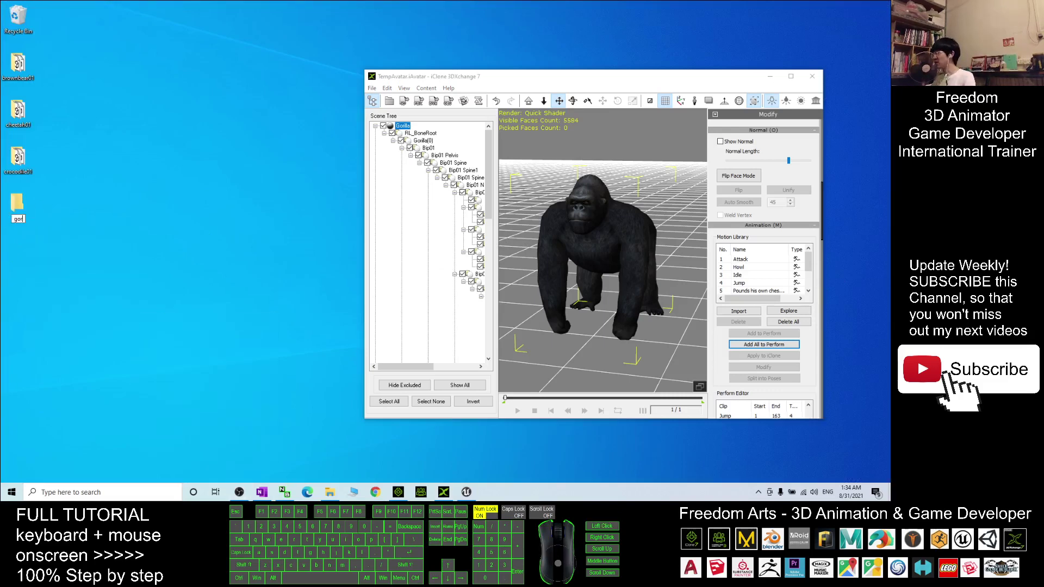
text(lla0)
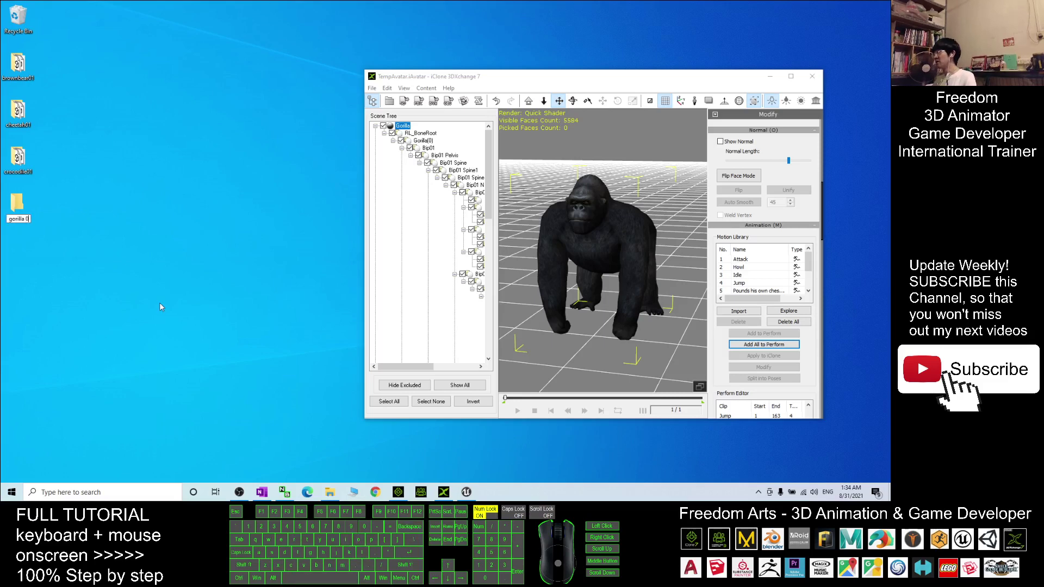
text(1)
key(Return)
click(17, 210)
double_click(16, 210)
mouse_move(556, 77)
mouse_down()
mouse_move(591, 75)
mouse_move(576, 70)
mouse_up()
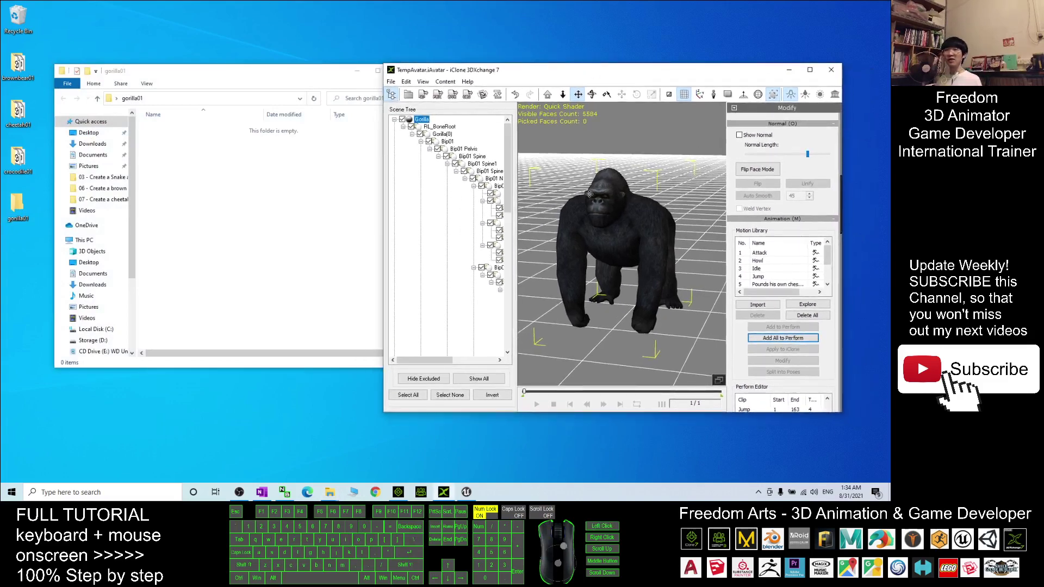
Export the gorilla animations as FBX with the gorilla01 folder path as destination
click(442, 99)
click(191, 99)
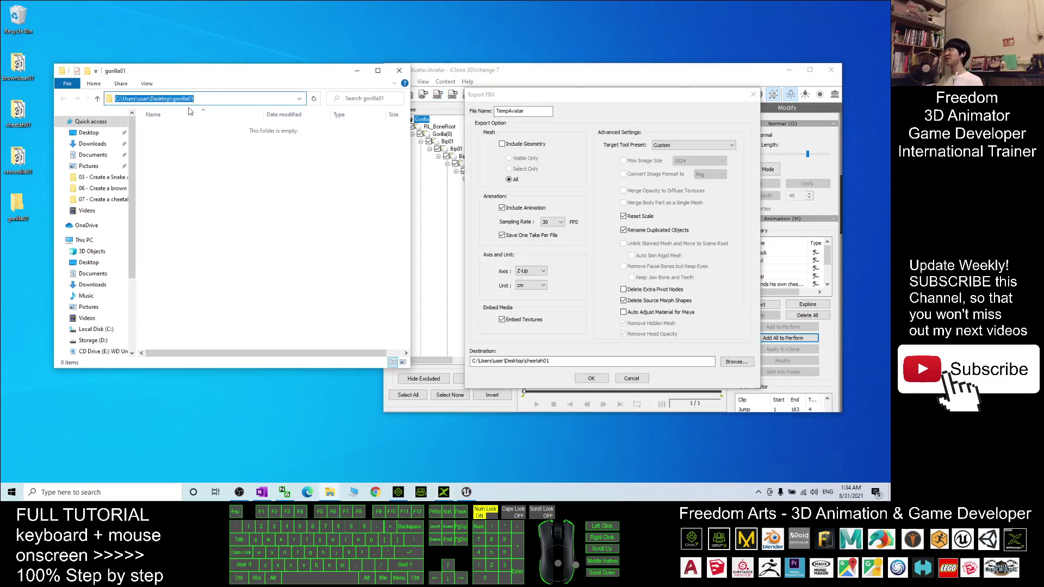
key(ctrl+c)
click(596, 360)
key(ctrl+v)
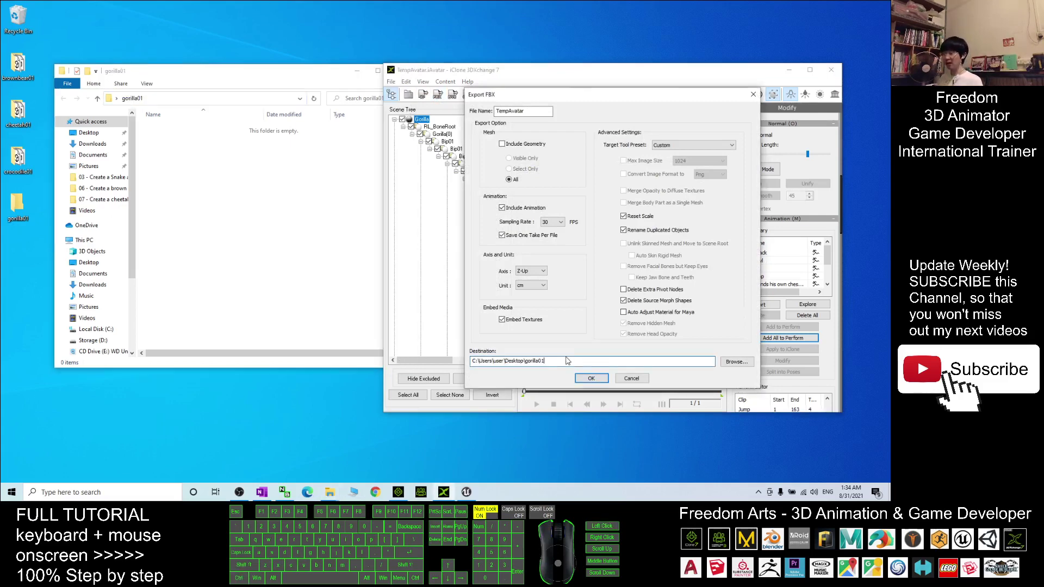
key(Return)
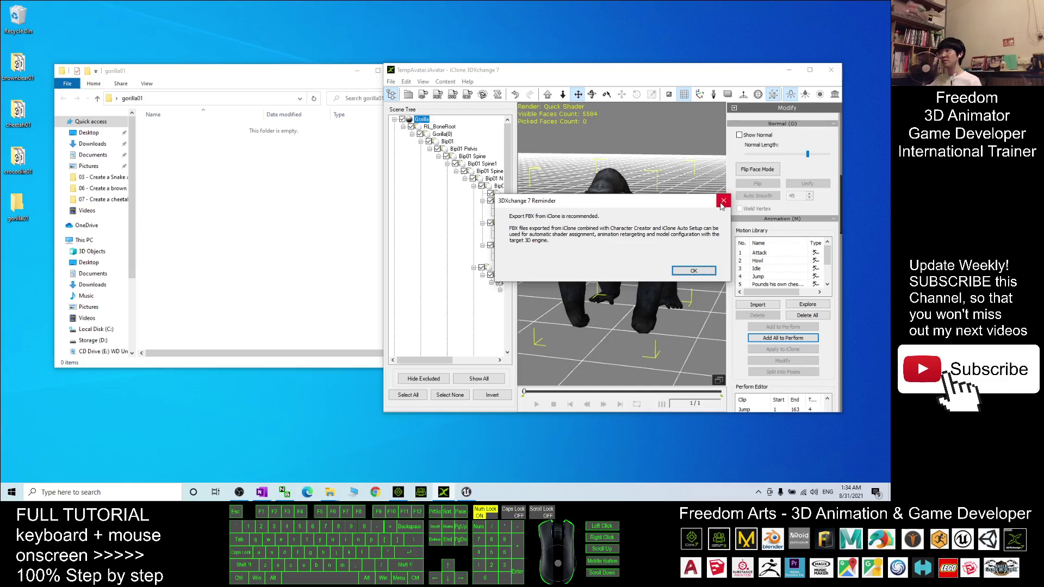
click(694, 271)
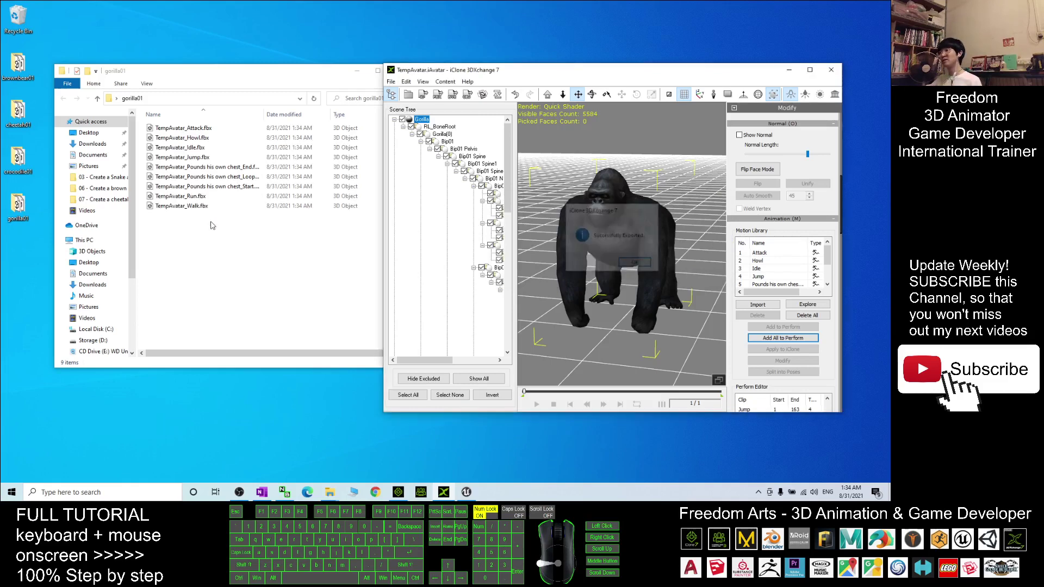
Close the export success message and delete the nine exported .fbx files from gorilla01
click(237, 248)
drag(286, 257, 57, 74)
key(Delete)
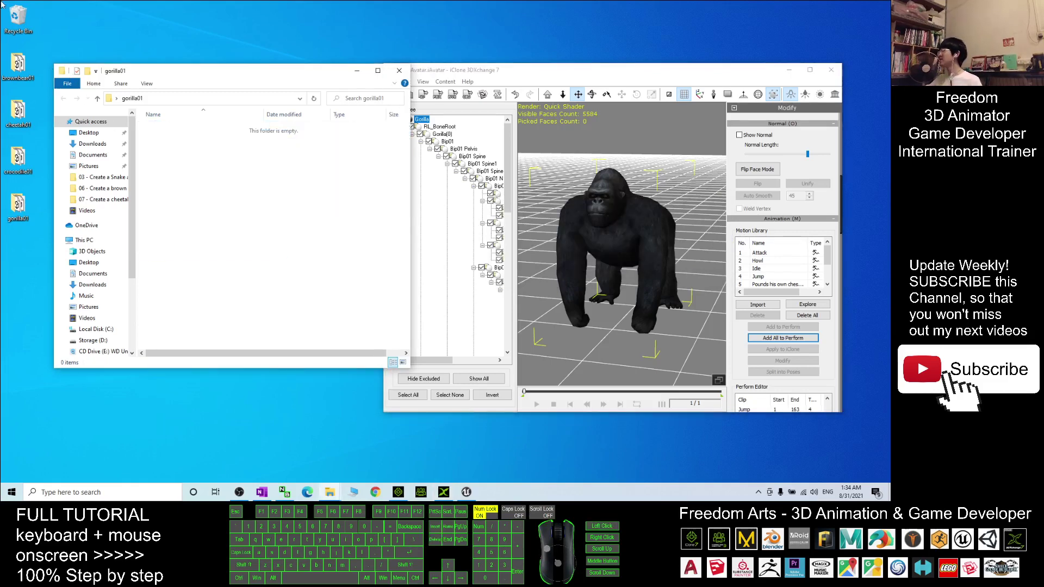
Empty the Recycle Bin, permanently deleting the recycled files
right_click(18, 17)
click(60, 25)
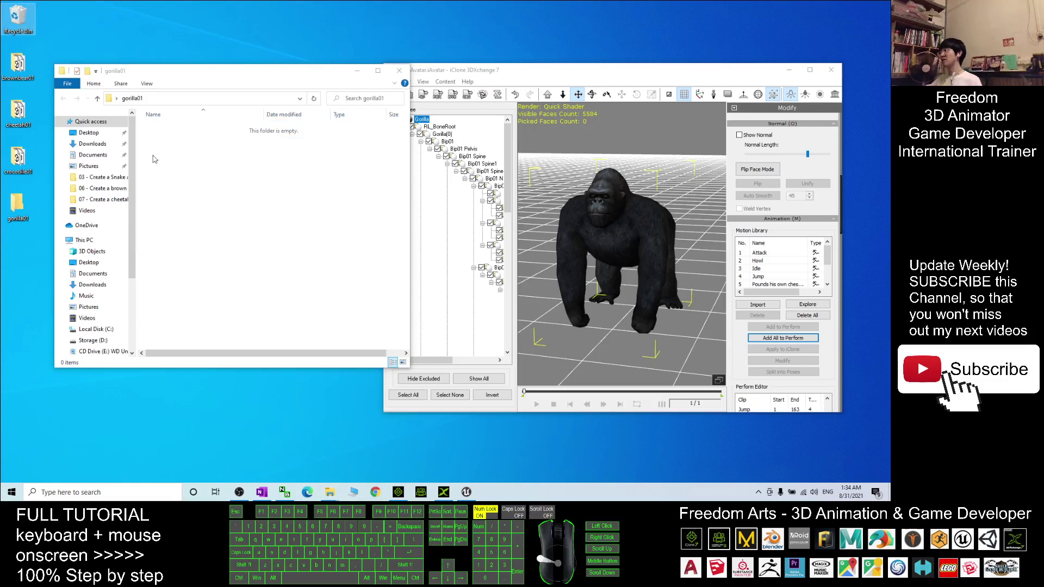
click(480, 254)
Set the FBX export destination to the gorilla01 folder path with the GameEngine_Unreal preset
click(524, 73)
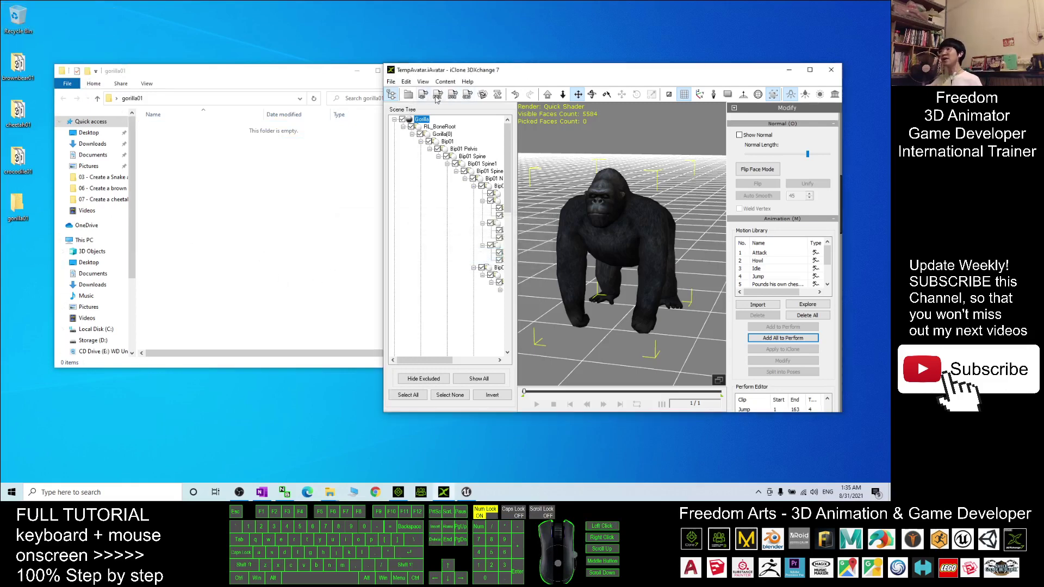
click(438, 94)
click(169, 97)
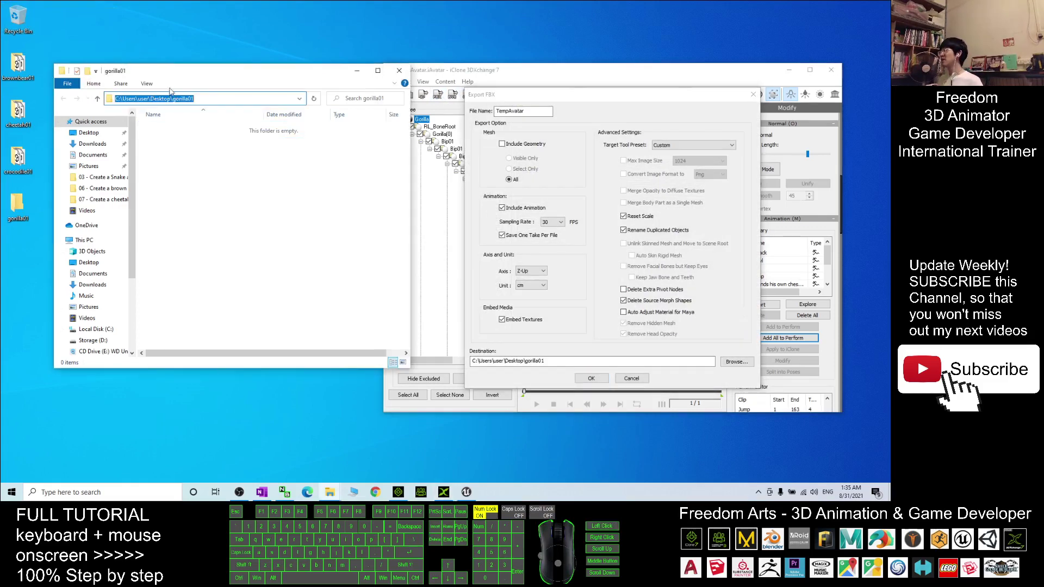
key(ctrl+c)
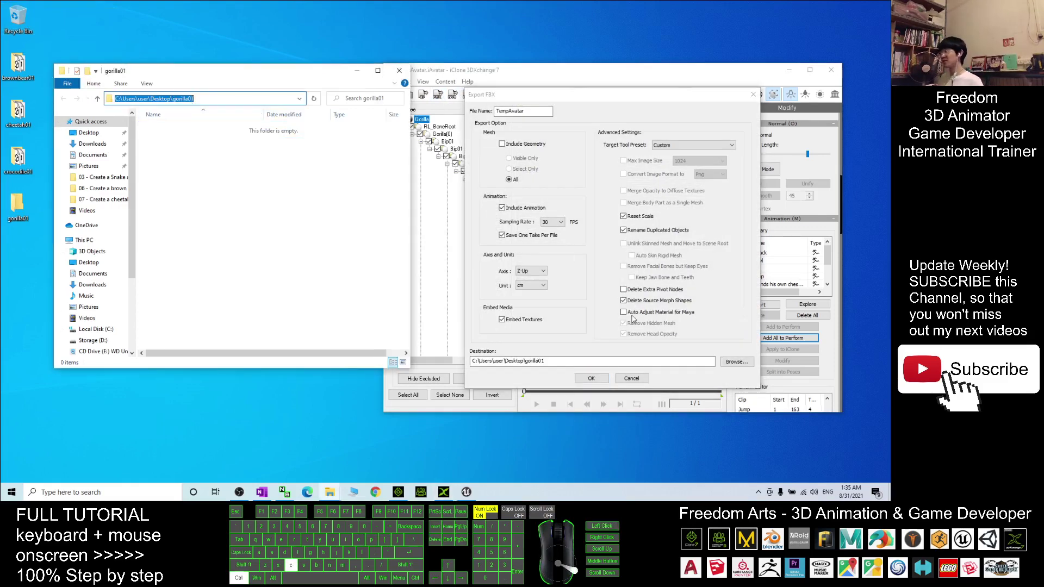
triple_click(545, 360)
key(ctrl+v)
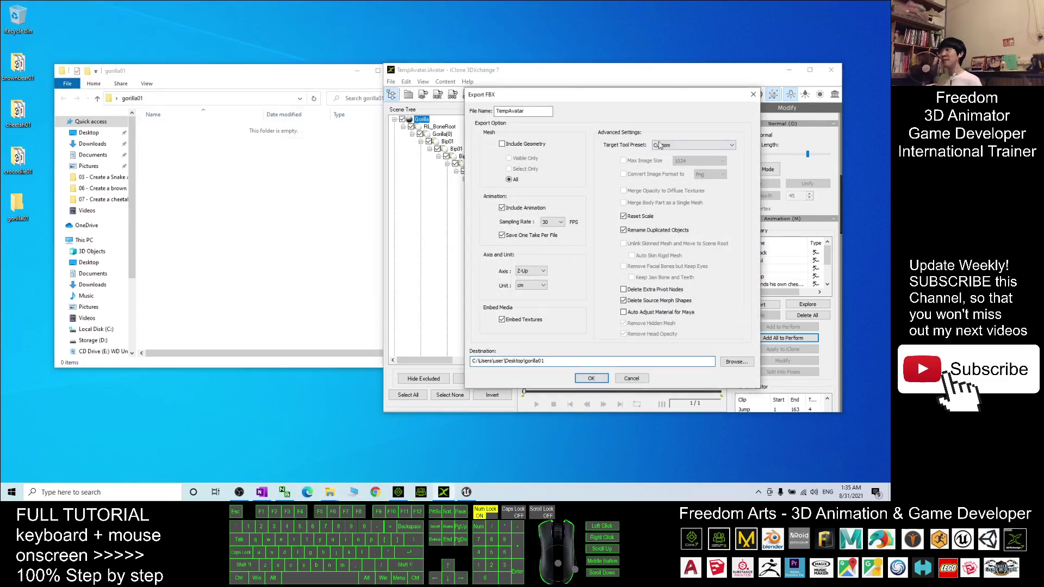
click(678, 144)
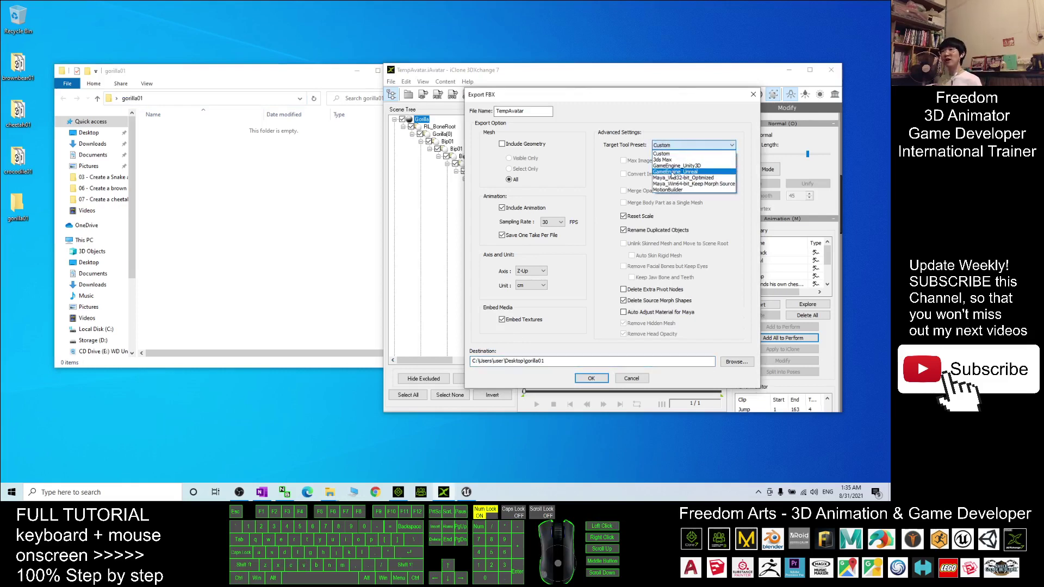
click(680, 172)
Name the file gorilla01, include geometry but no animation, and export it
double_click(522, 111)
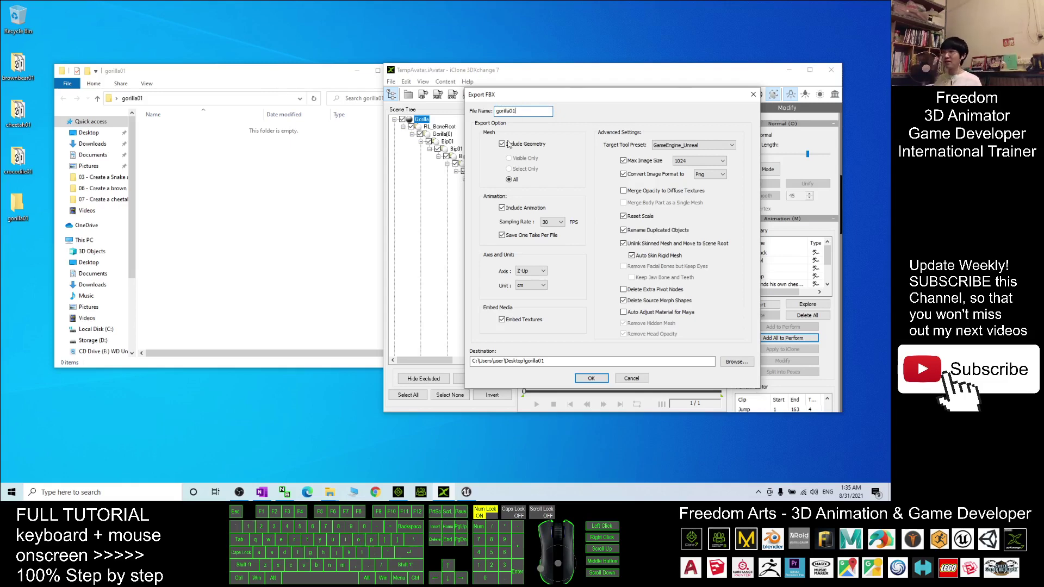
click(502, 145)
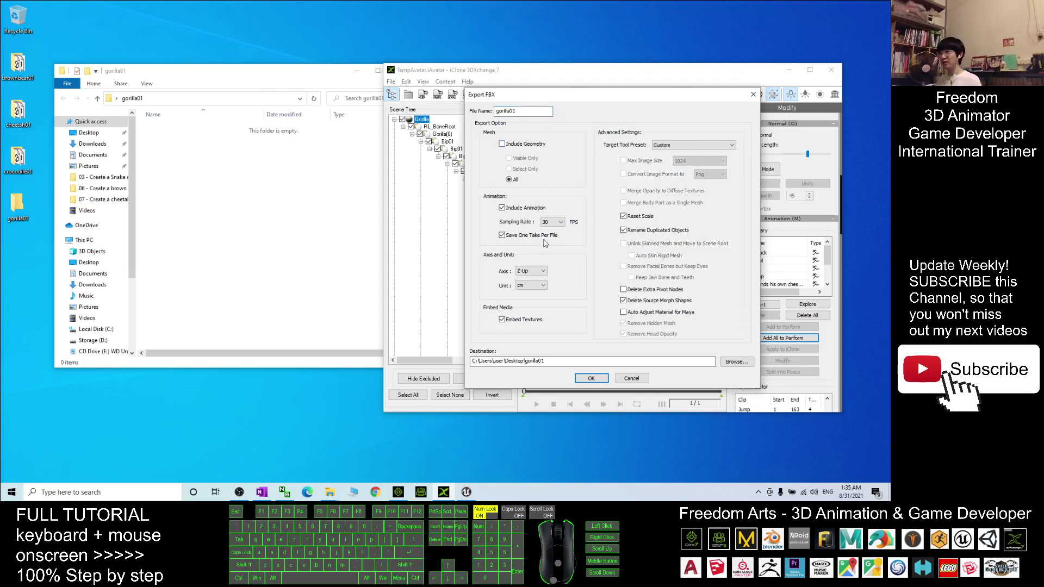
click(502, 144)
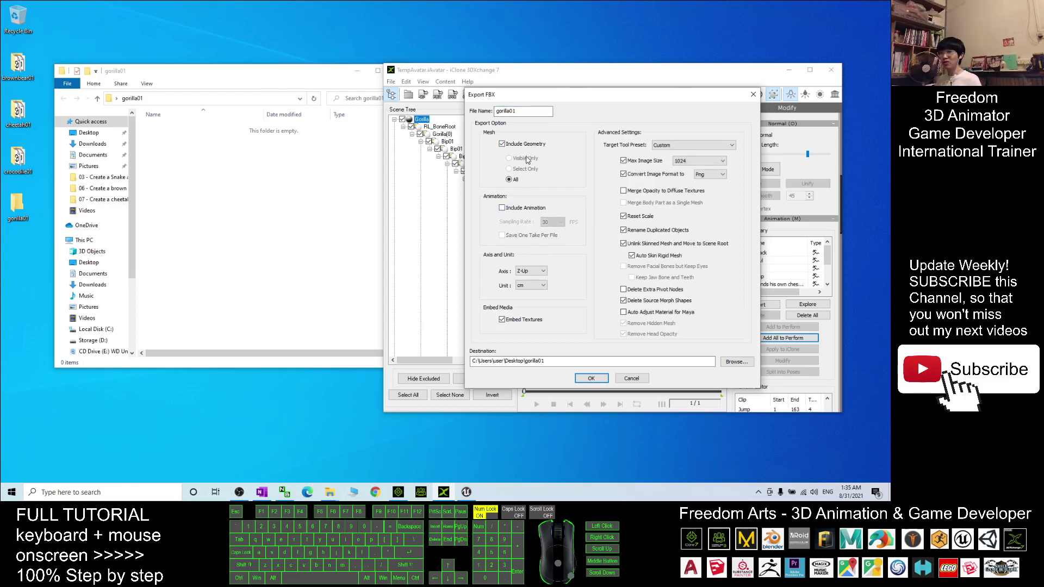
click(591, 379)
click(678, 274)
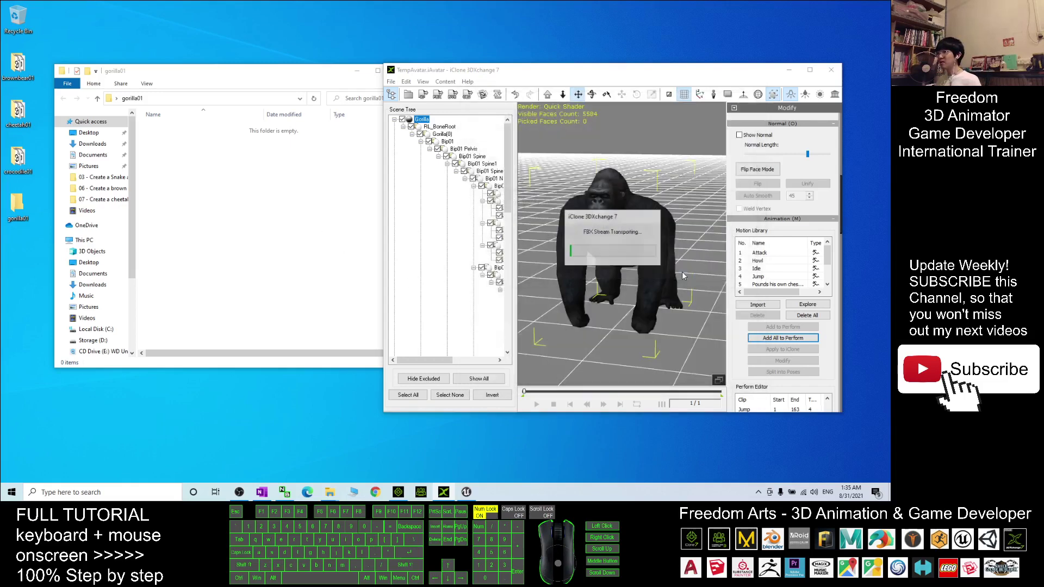
click(634, 263)
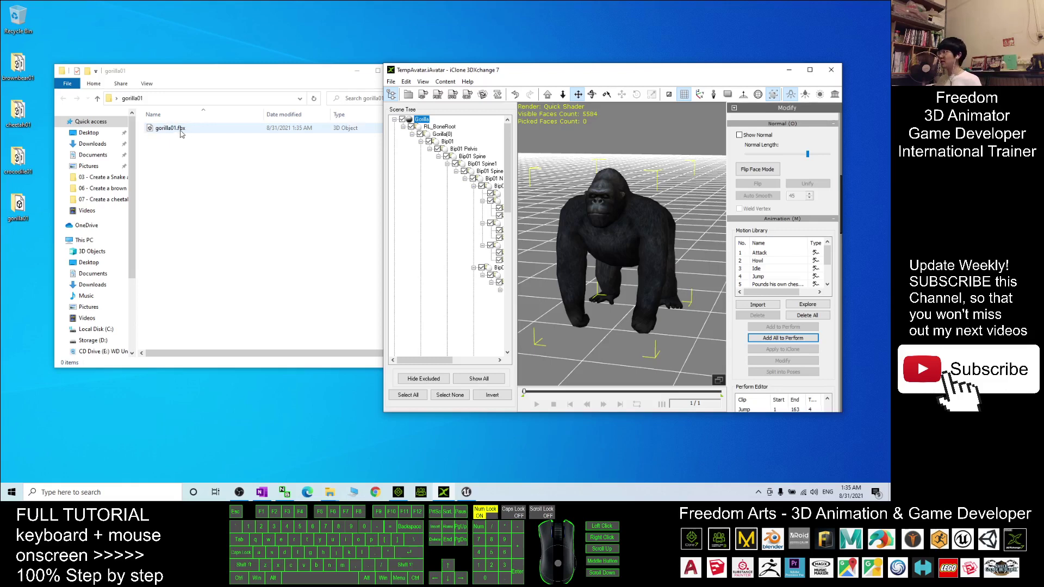
Export only the animations with the GameEngine_Unreal preset, excluding mesh geometry
click(440, 94)
click(689, 146)
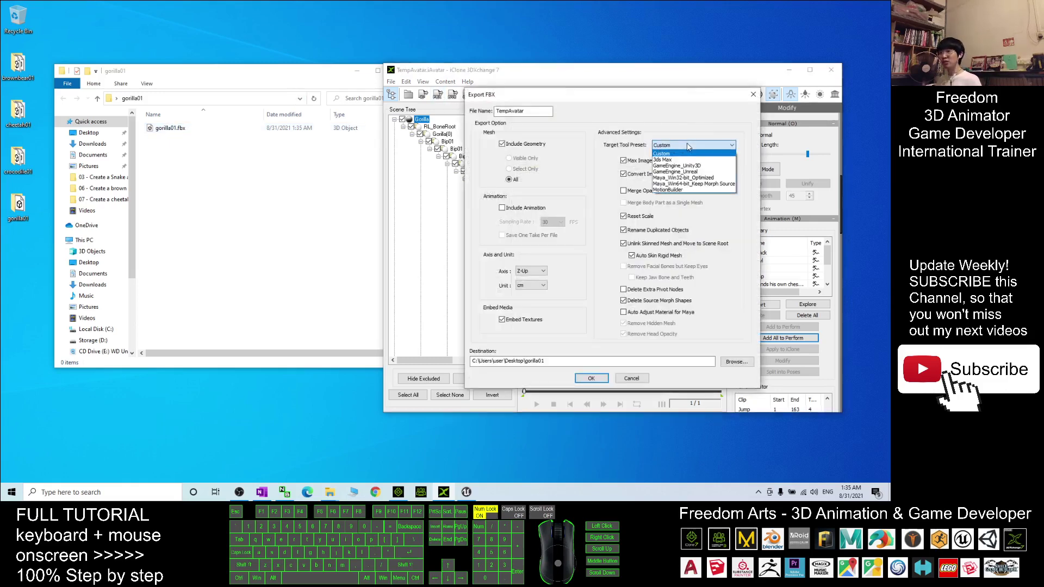
click(669, 171)
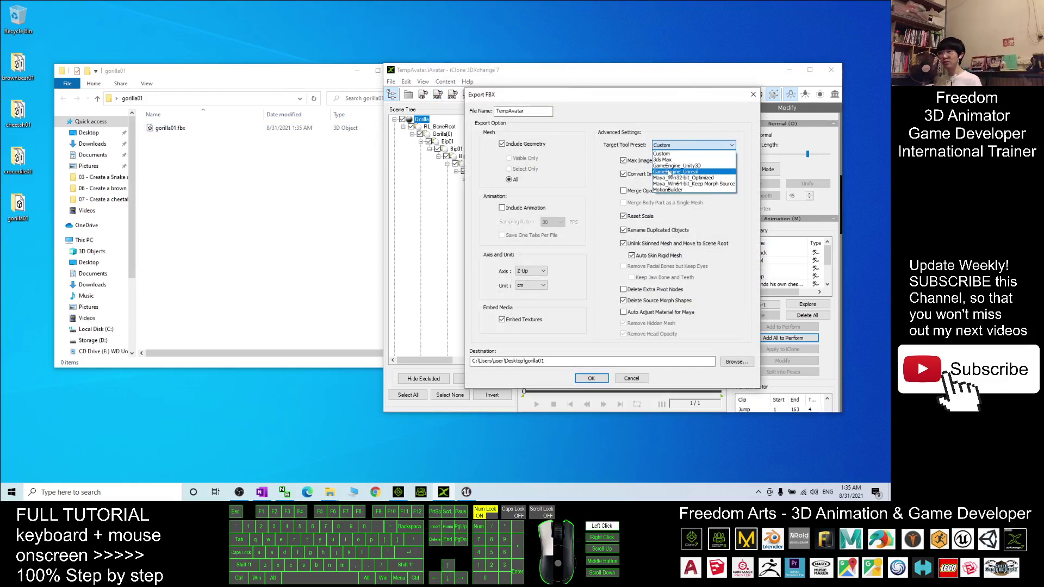
click(502, 144)
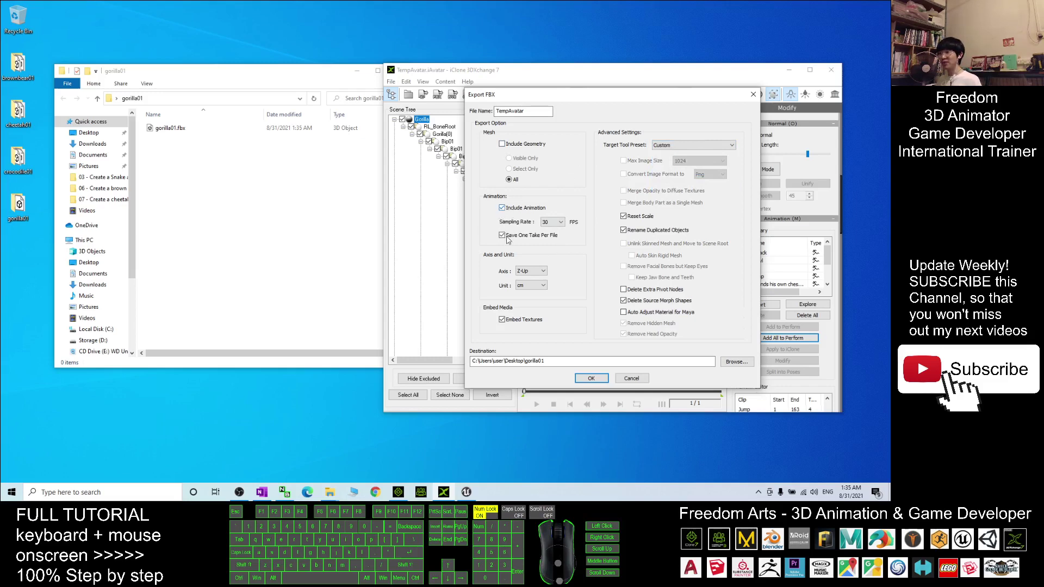
click(588, 379)
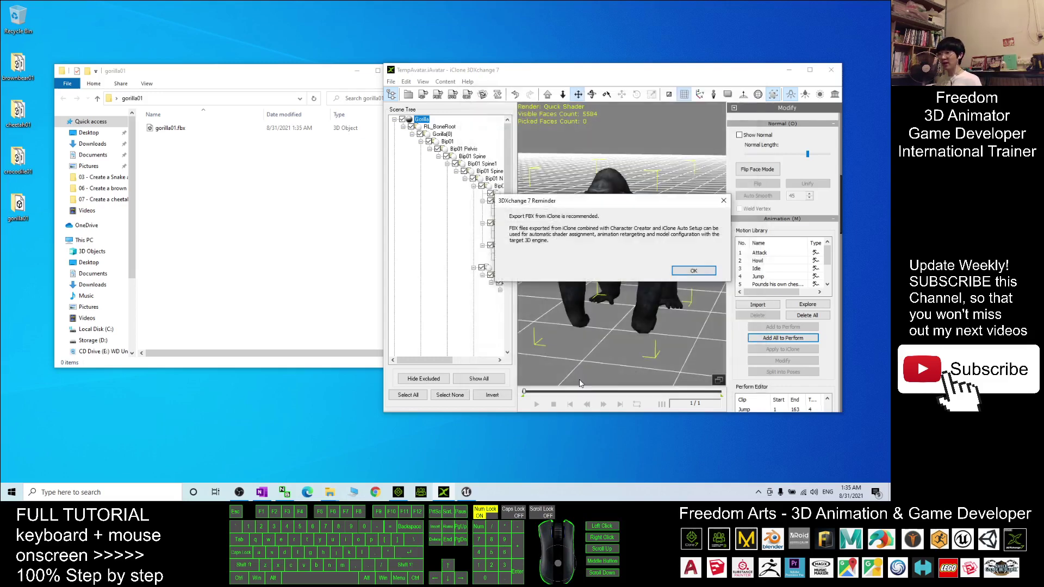
click(694, 271)
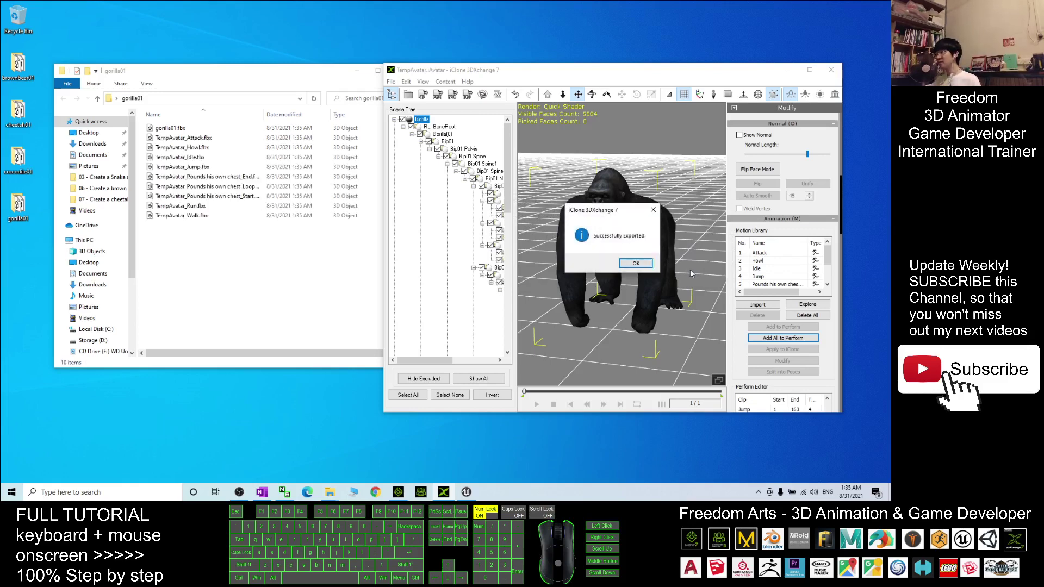
click(635, 263)
Select the exported animation files and drag them toward the Unreal editor
drag(285, 273, 132, 144)
drag(197, 180, 201, 184)
drag(466, 494, 158, 342)
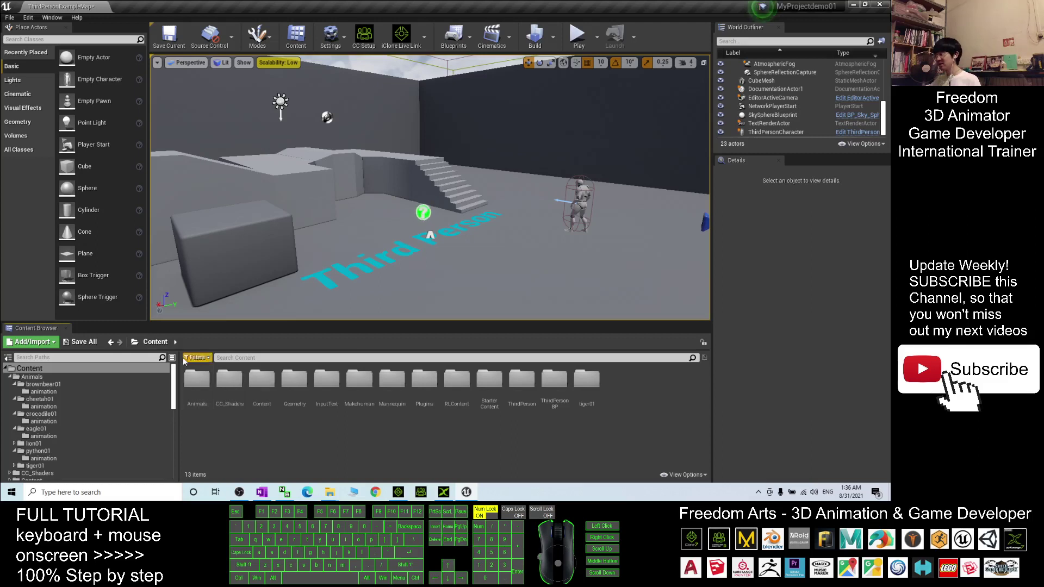
Inside the Animals content folder, create a New Folder named gorilla01 and open it
double_click(197, 379)
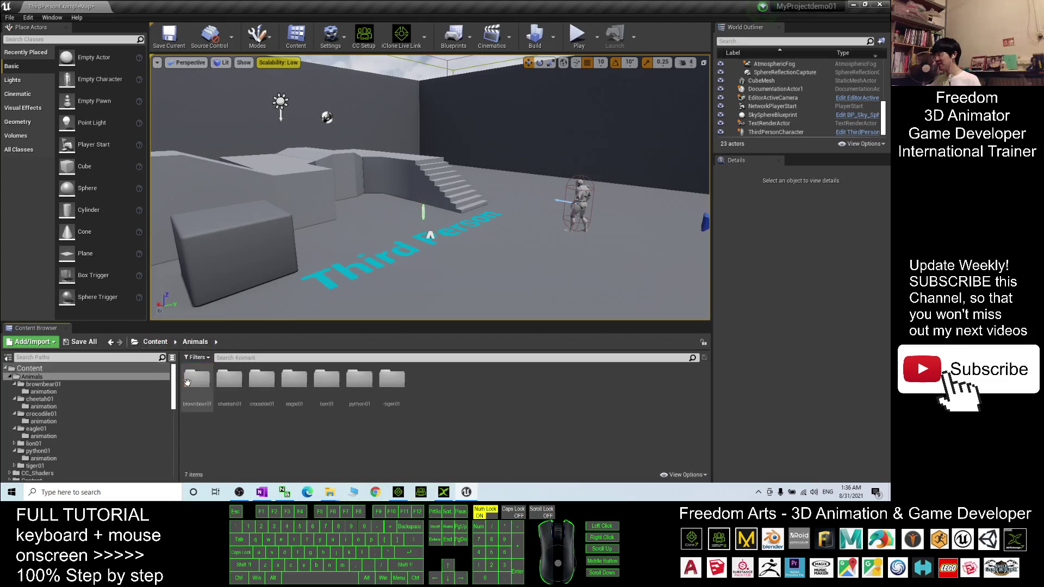
right_click(354, 447)
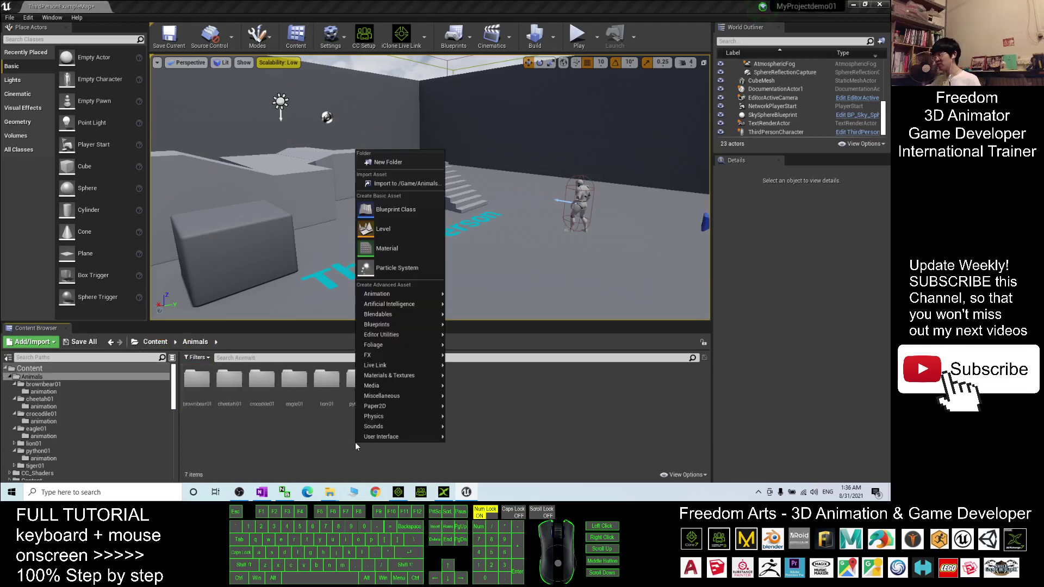
click(397, 162)
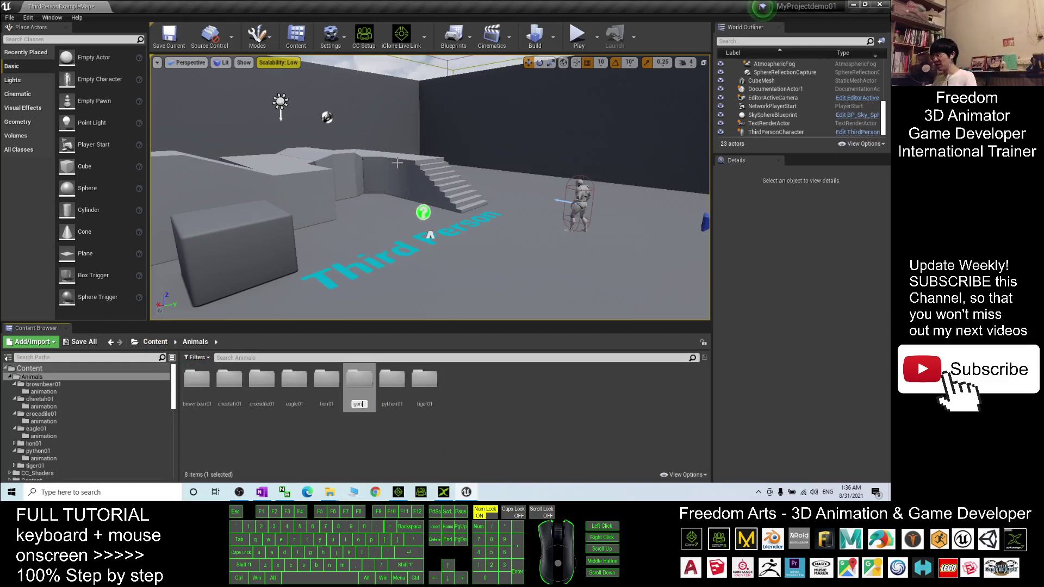
text(gorilla01)
key(Return)
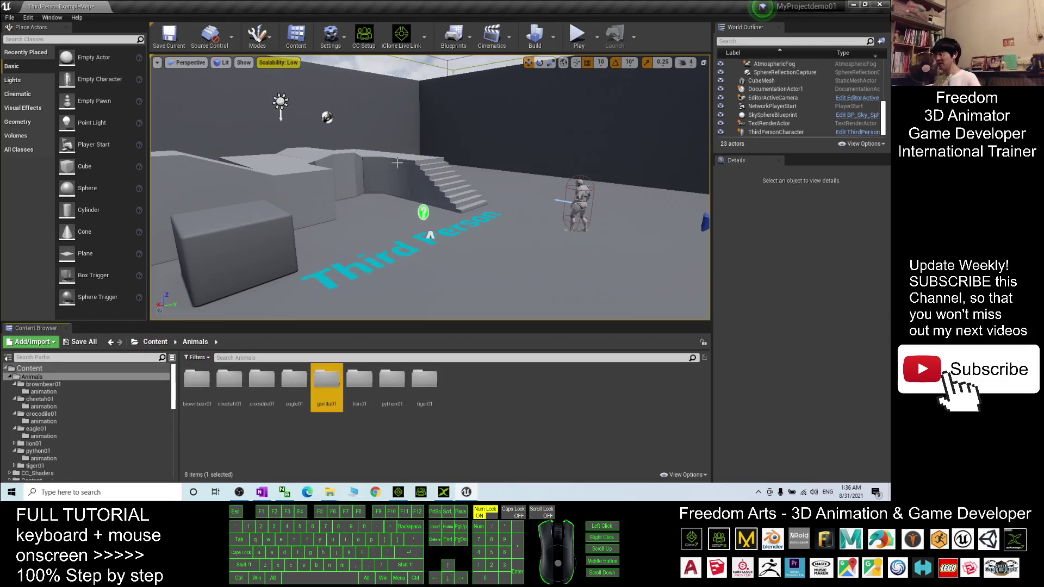
double_click(331, 383)
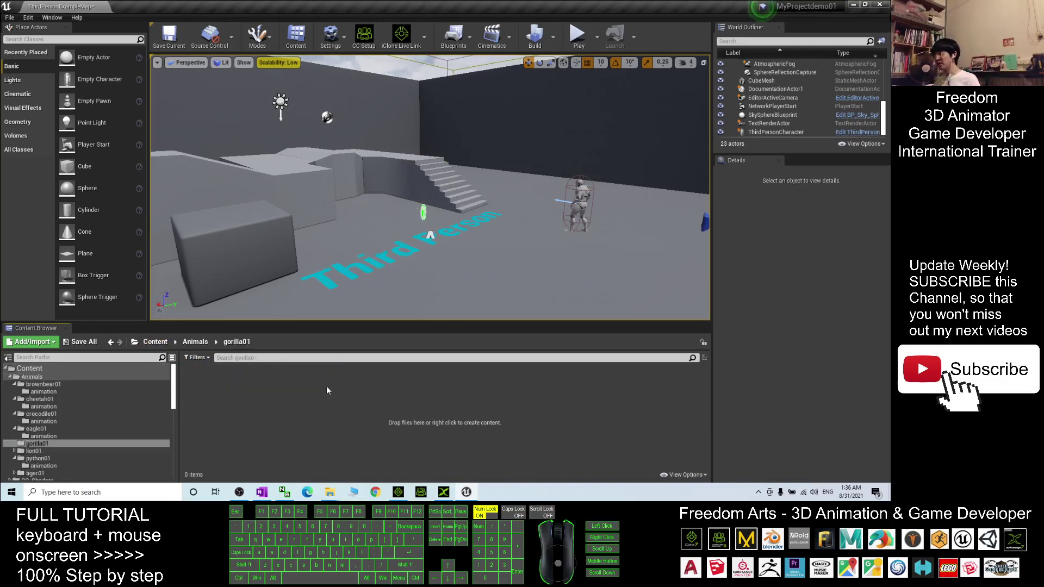
mouse_move(330, 494)
click(363, 462)
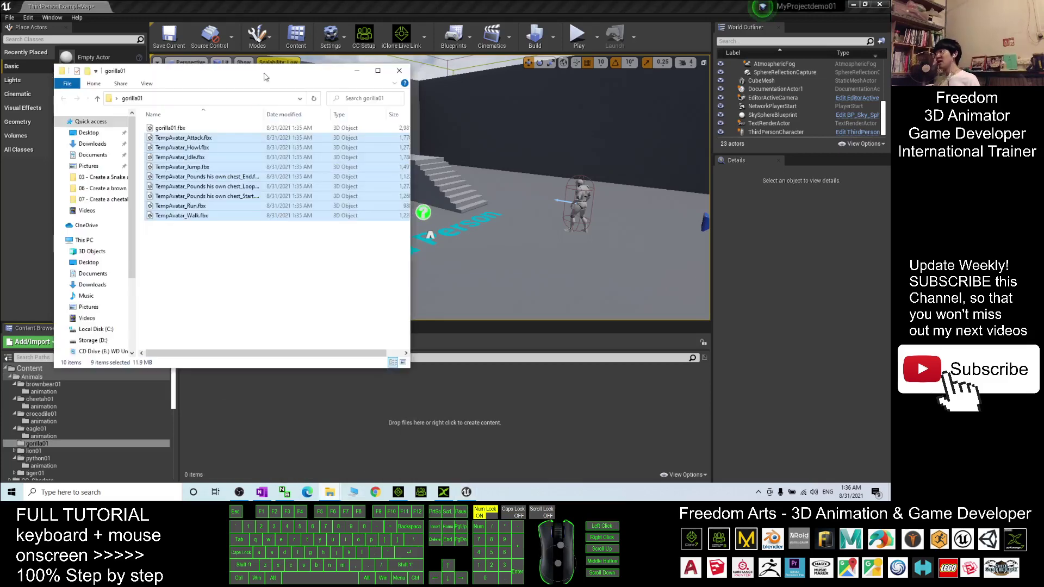
Delete the nine TempAvatar animation files, keeping only gorilla01.fbx in the folder
drag(261, 71, 660, 70)
click(569, 128)
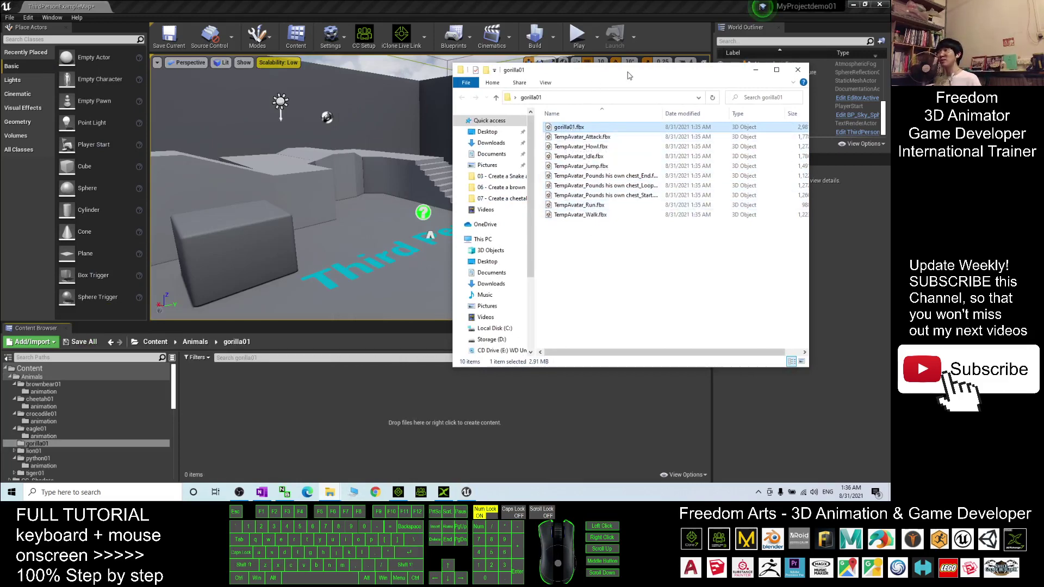
drag(629, 73, 398, 4)
drag(184, 161, 120, 60)
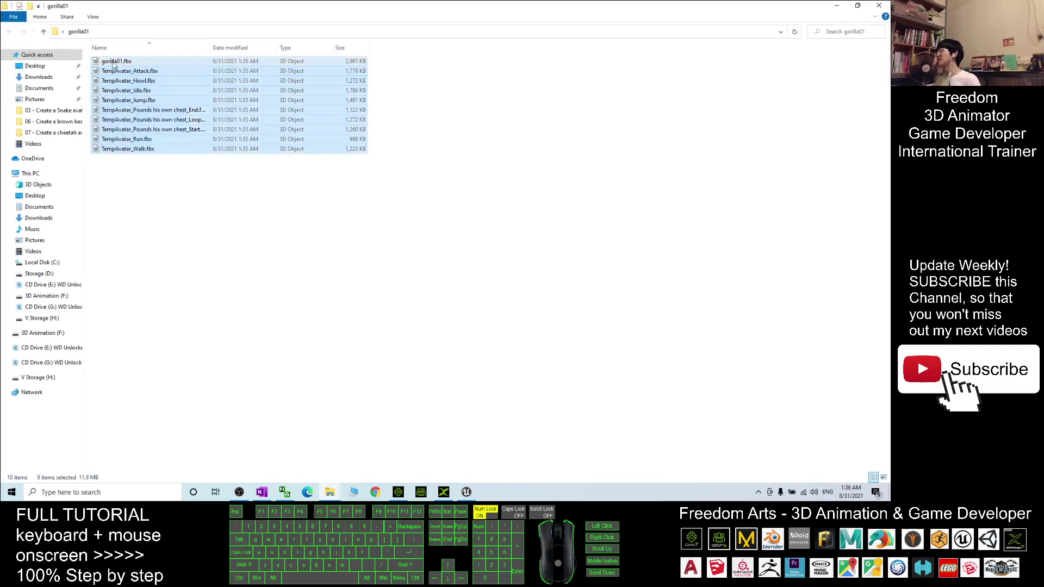
key(Delete)
Re-export the animations from 3DXchange with the file name gorilla01
click(443, 492)
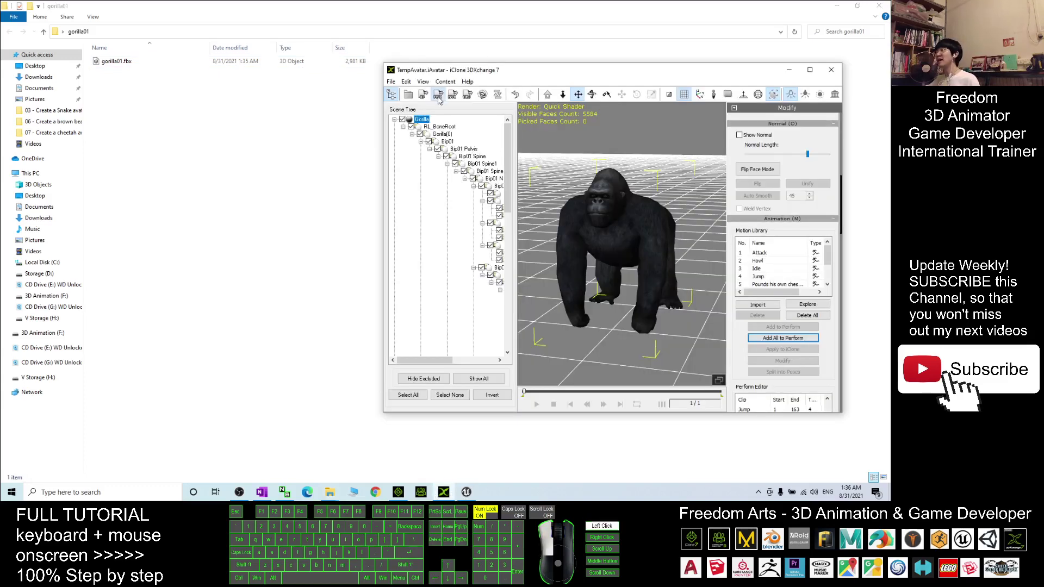
click(439, 97)
double_click(536, 112)
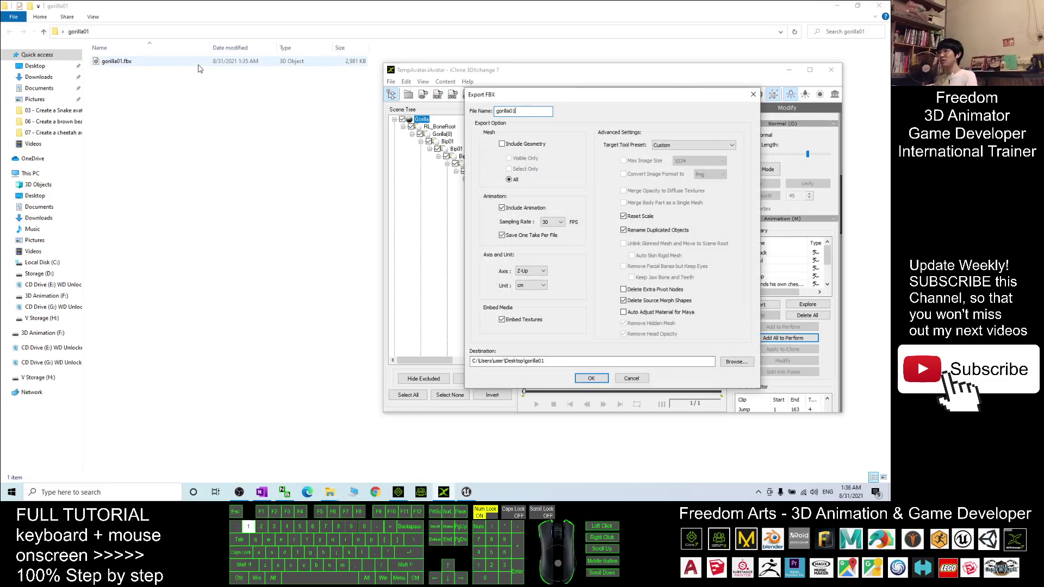
click(592, 378)
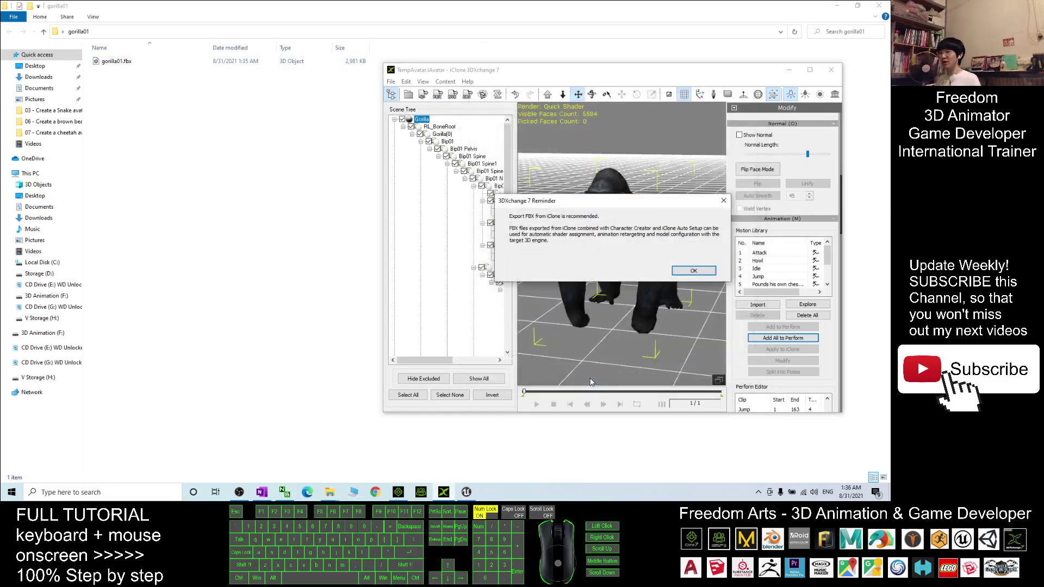
click(685, 272)
click(299, 236)
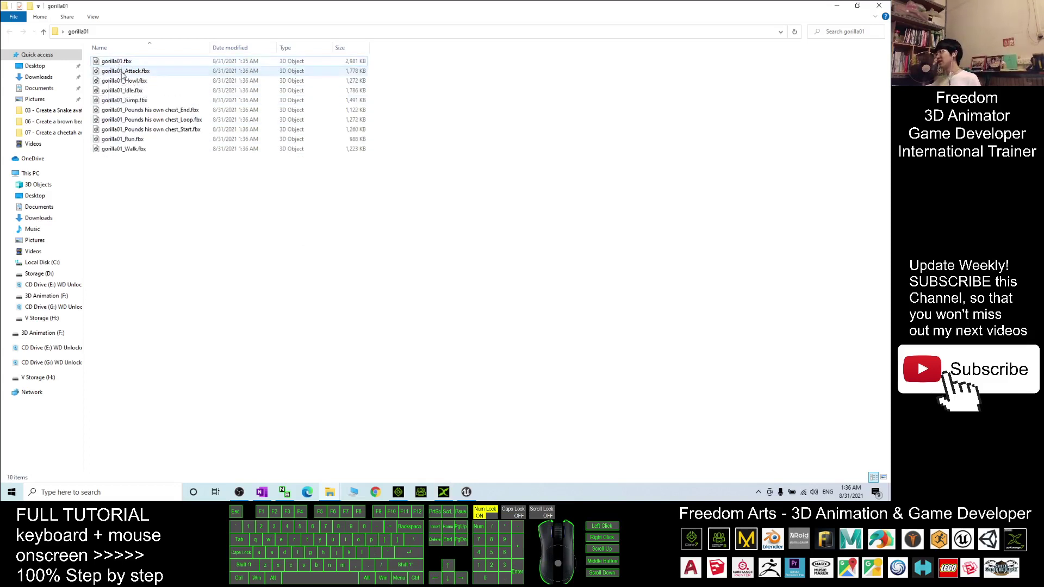
Select the nine gorilla01 animation files and drag them into the Unreal editor
drag(186, 189, 123, 76)
click(466, 492)
drag(225, 346, 353, 492)
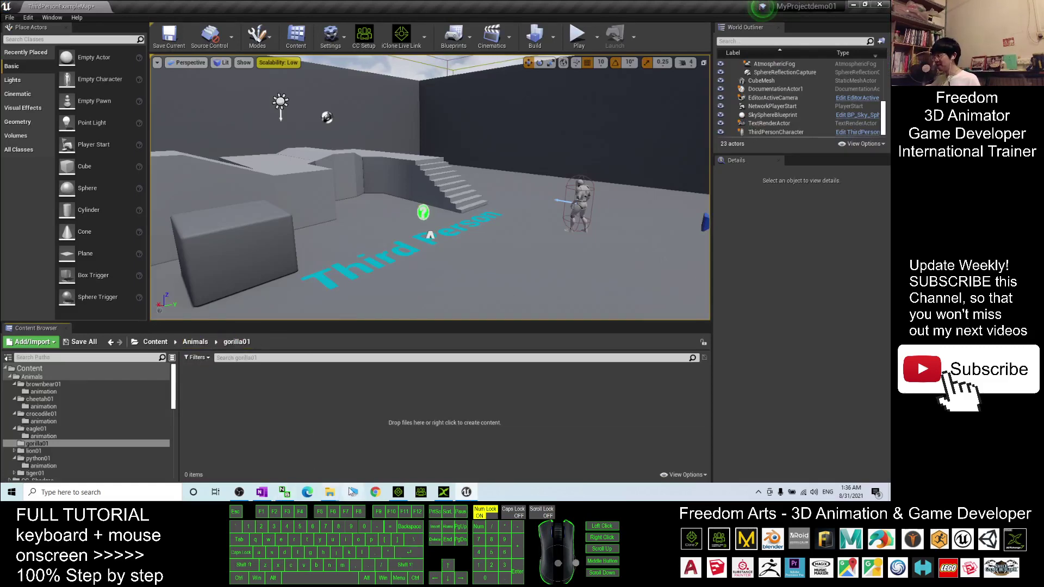
Drag gorilla01.fbx alone from Explorer into the gorilla01 Content Browser folder
mouse_move(338, 494)
click(330, 448)
drag(451, 5, 650, 156)
click(582, 215)
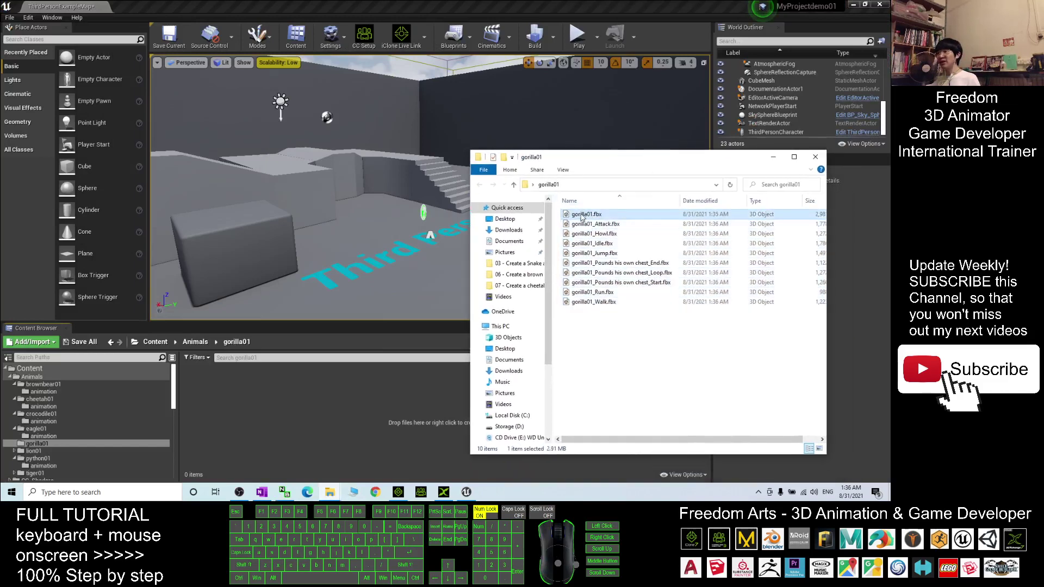
drag(582, 215, 297, 413)
Import gorilla01.fbx using Import All, then close the Message Log
click(429, 76)
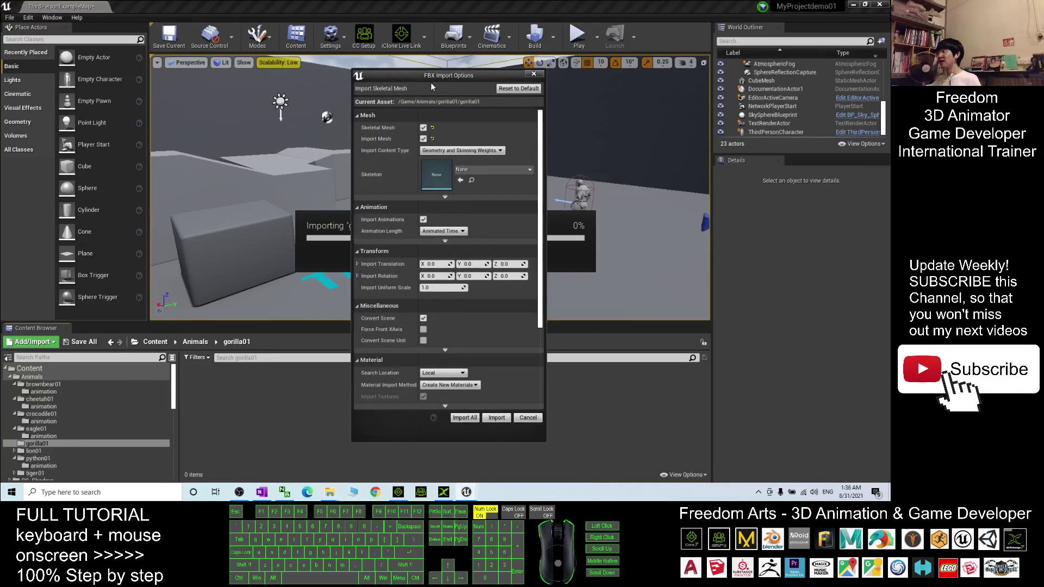
click(465, 418)
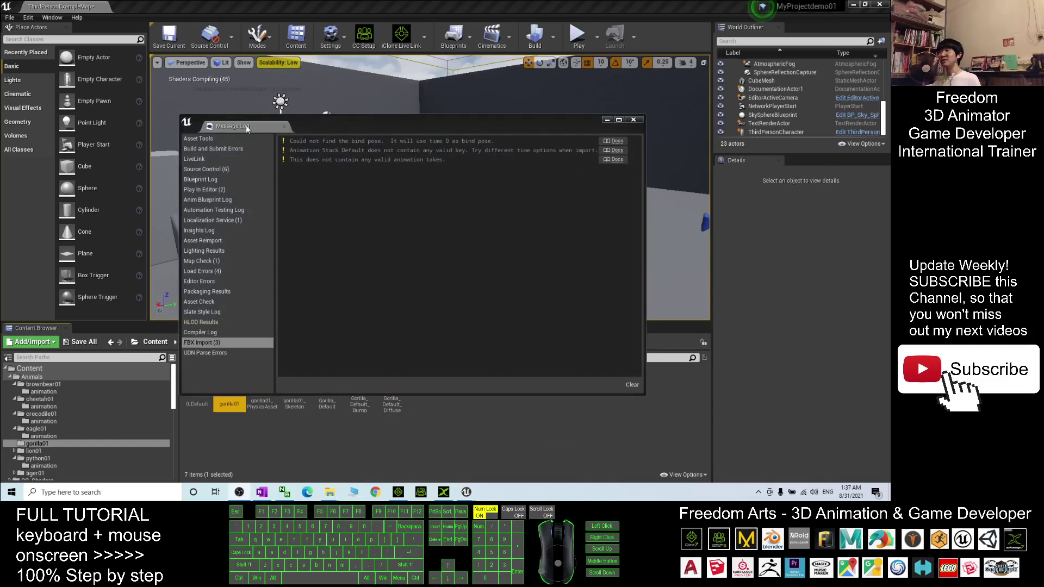
click(633, 120)
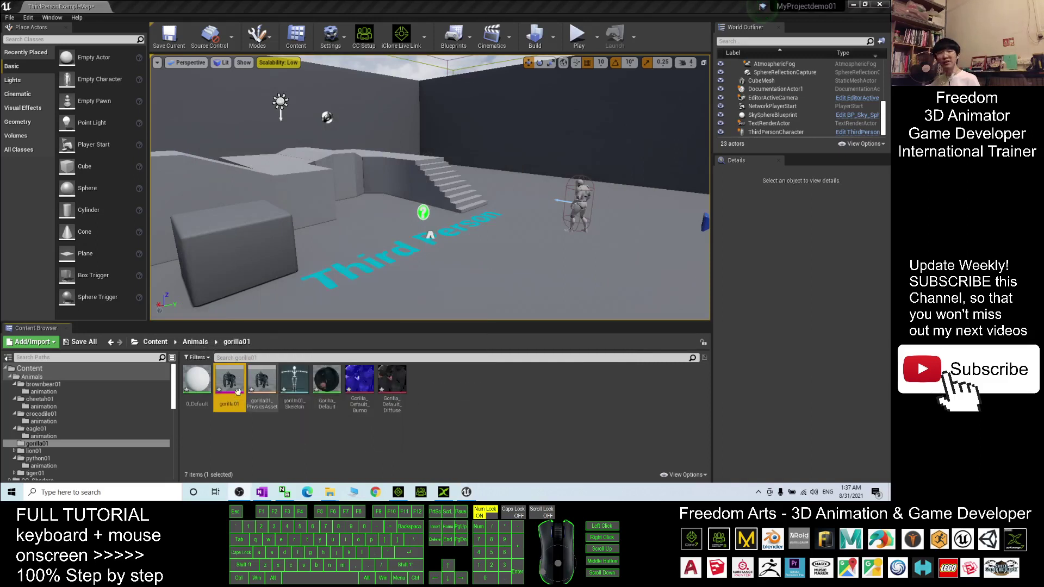
mouse_move(229, 383)
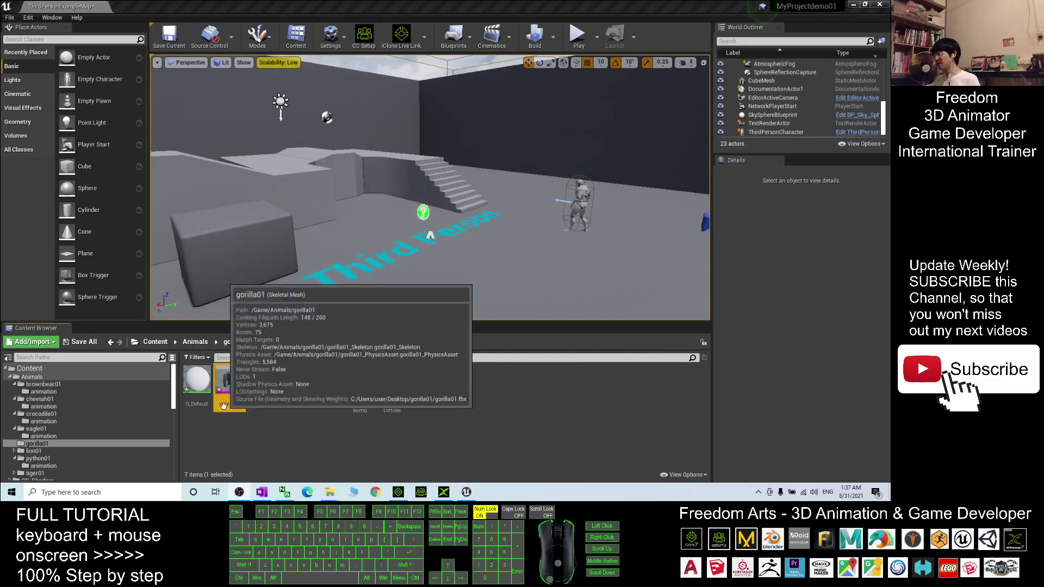
Open the gorilla01 skeletal mesh and assign Gorilla_Default_Tra_Inst to its second material slot
double_click(241, 371)
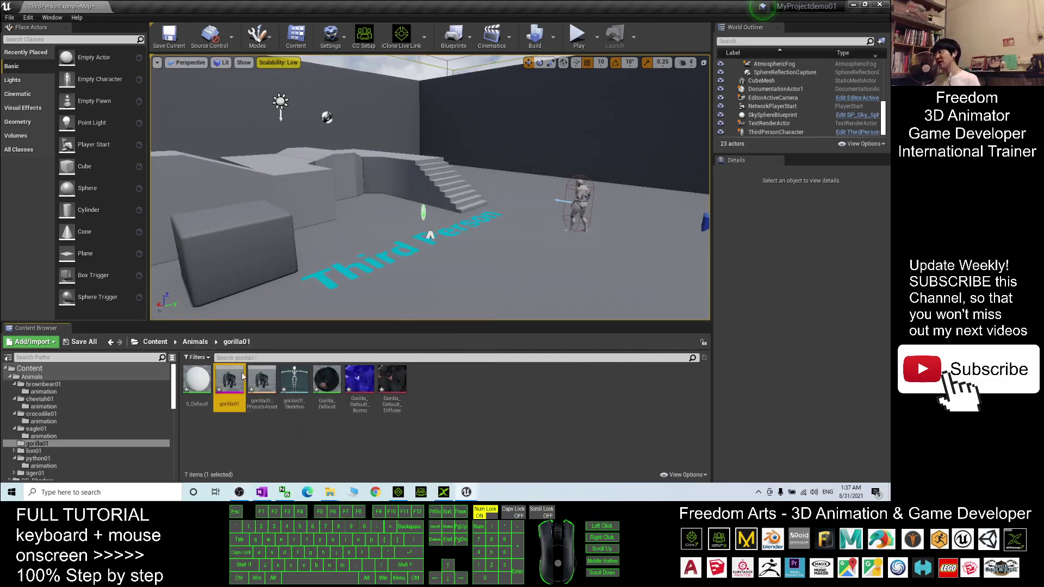
drag(593, 301, 213, 156)
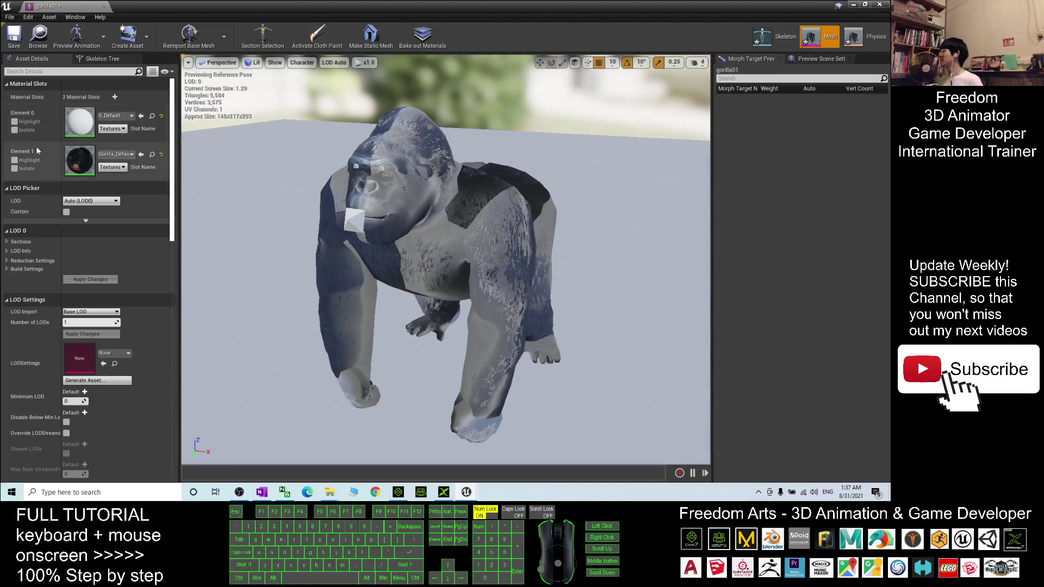
click(122, 155)
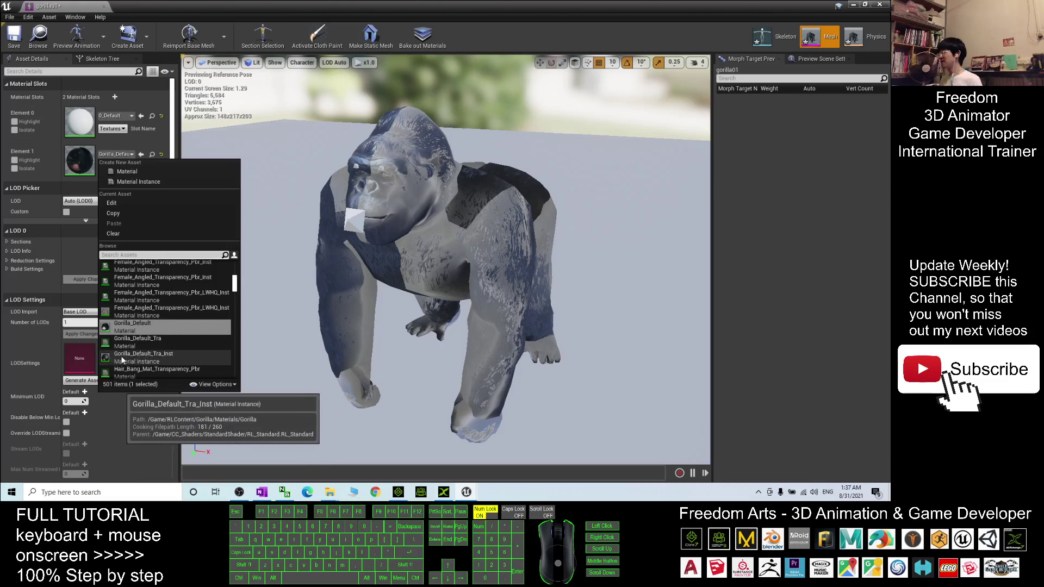
click(157, 358)
mouse_move(436, 272)
alt+mouse_down()
mouse_move(489, 272)
mouse_move(446, 272)
alt+mouse_up()
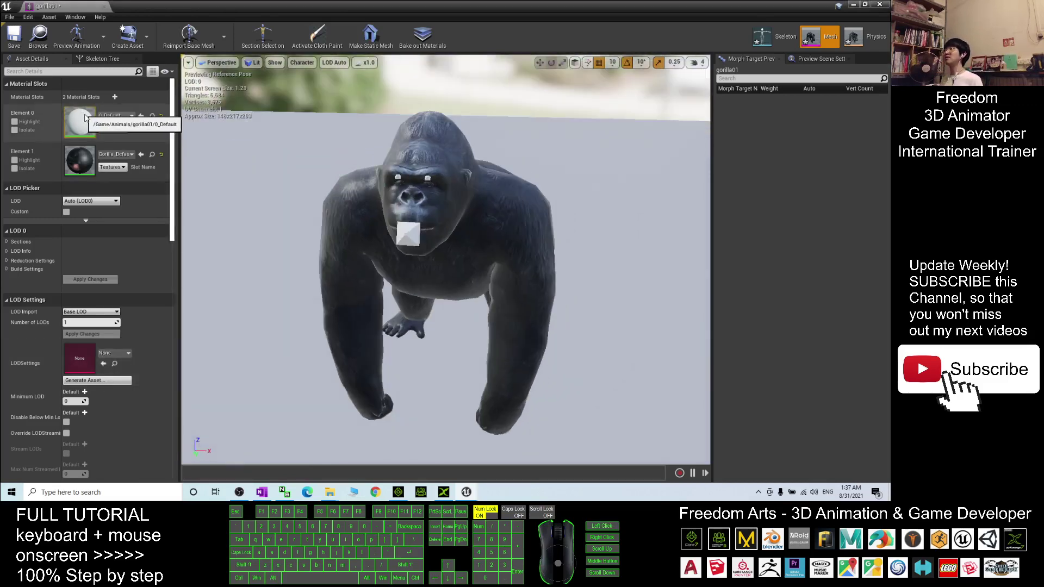
Assign _2___Default_Tra_Inst to the first material slot, save the mesh, and close its editor
click(115, 116)
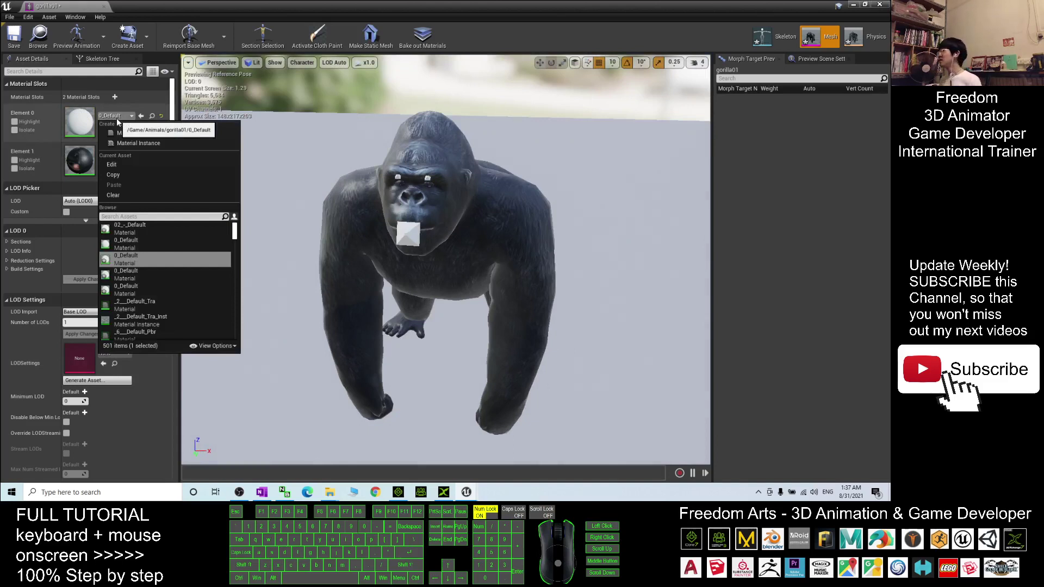
click(168, 318)
alt+drag(435, 245, 642, 245)
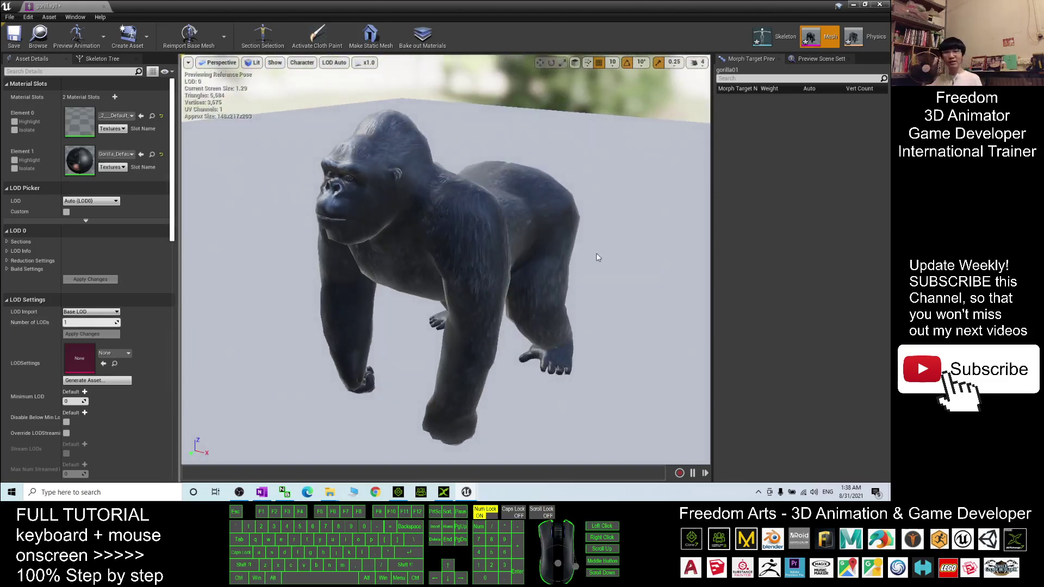
click(13, 36)
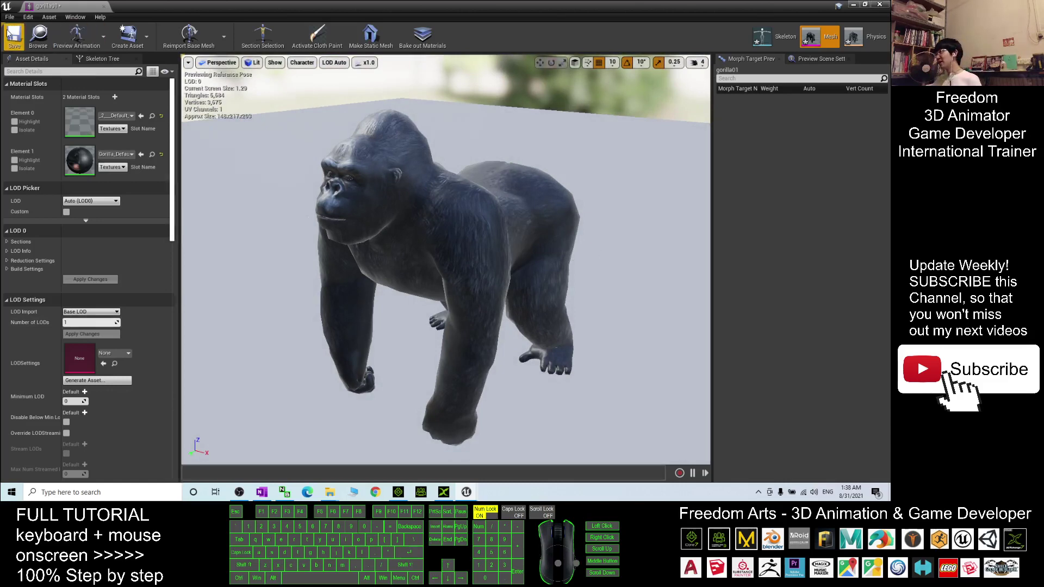
click(879, 5)
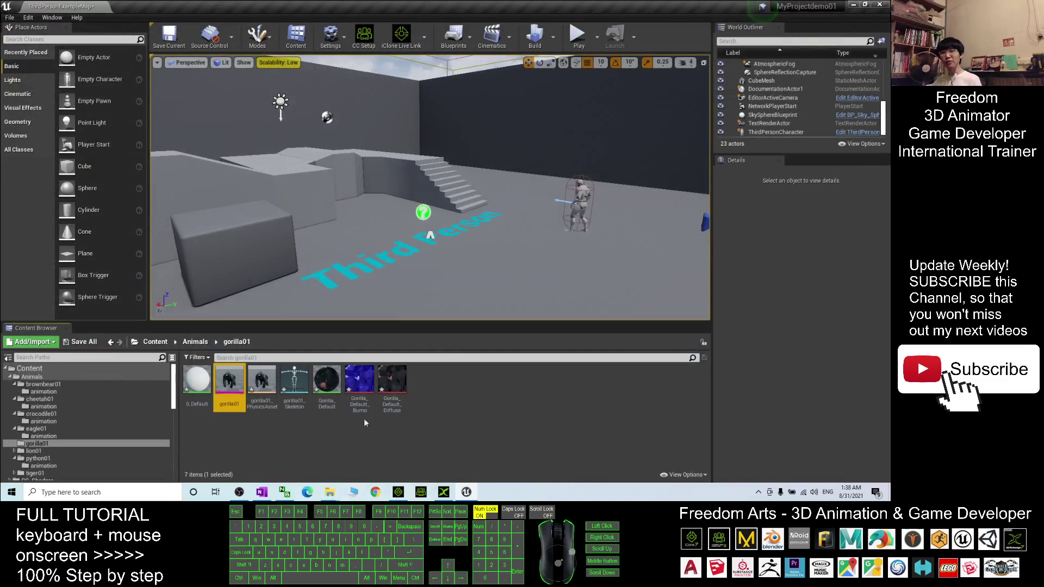
Create a folder named animation inside gorilla01 and open it
right_click(418, 471)
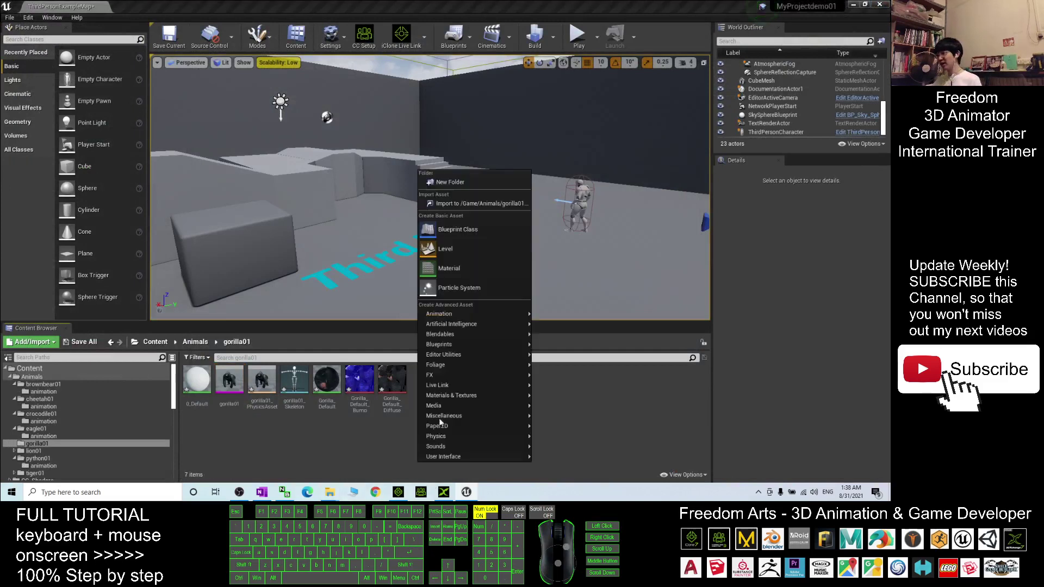
click(447, 181)
text(animation)
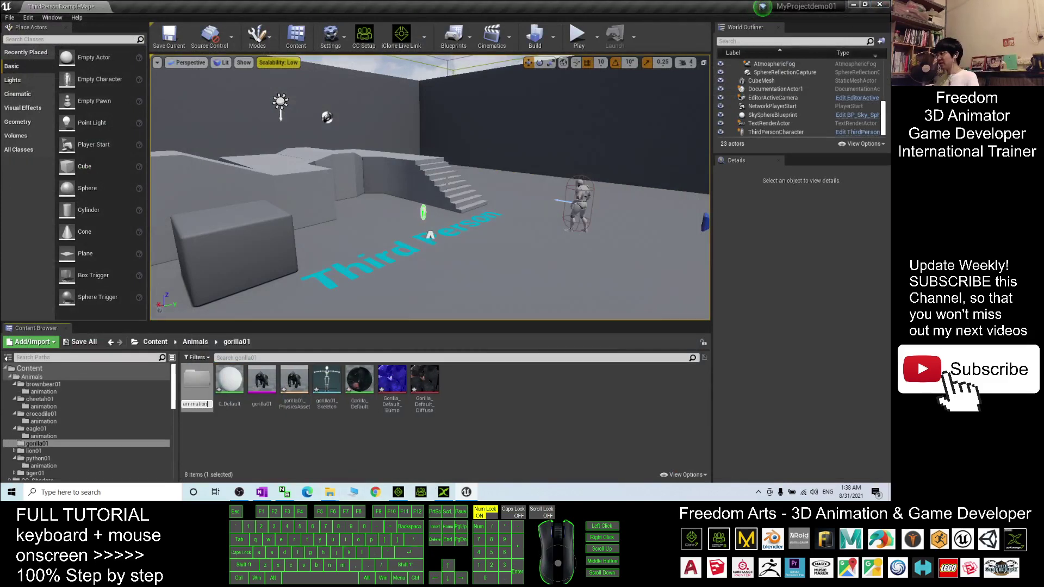
key(Return)
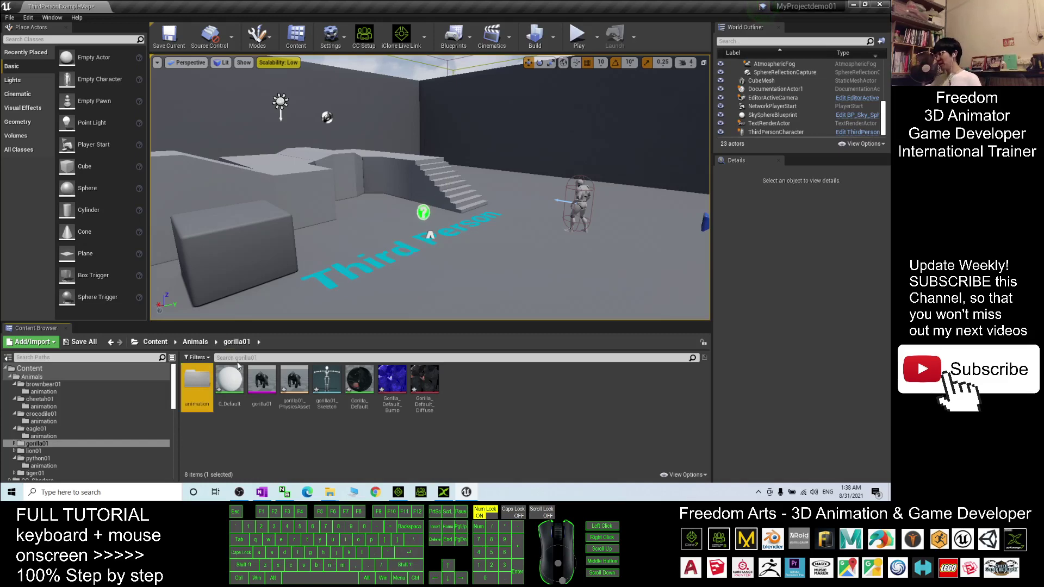
double_click(197, 388)
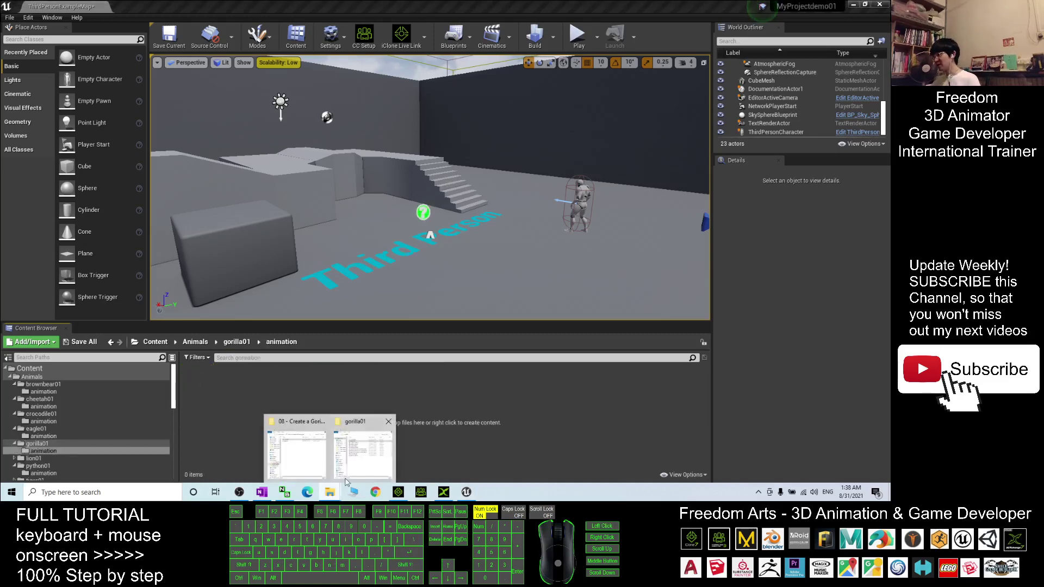
Drag the nine gorilla animation FBX files from Explorer into the animation folder
click(362, 449)
drag(701, 370, 572, 235)
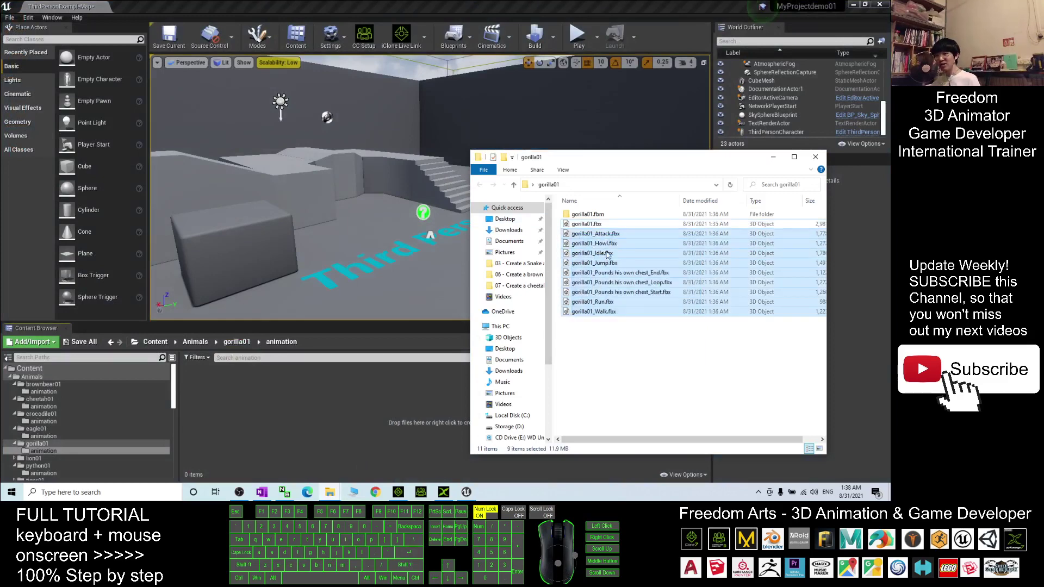
drag(596, 239, 308, 411)
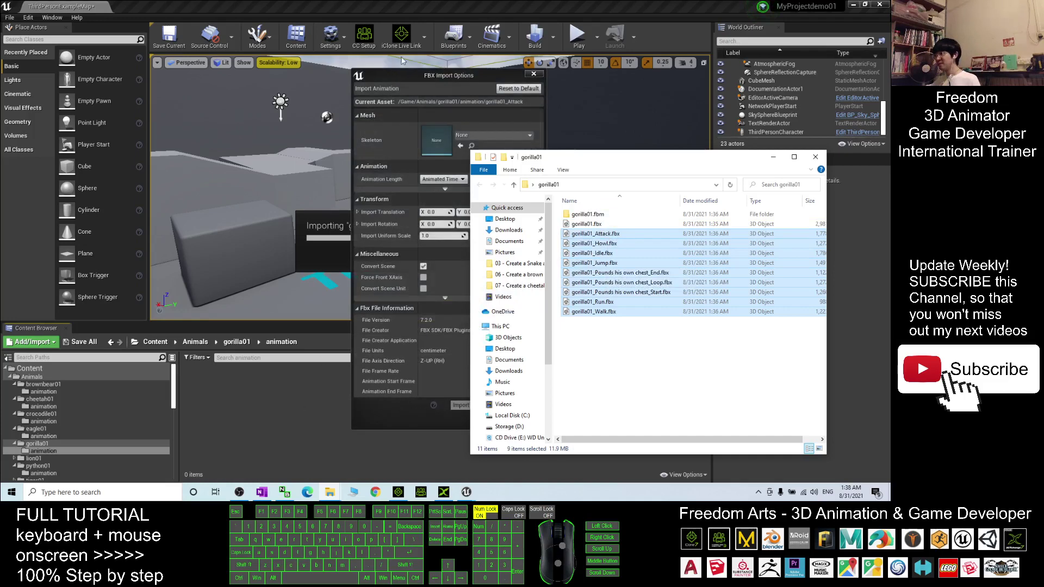
Import all nine animations bound to gorilla01_Skeleton, close the Message Log, and return to gorilla01
click(419, 74)
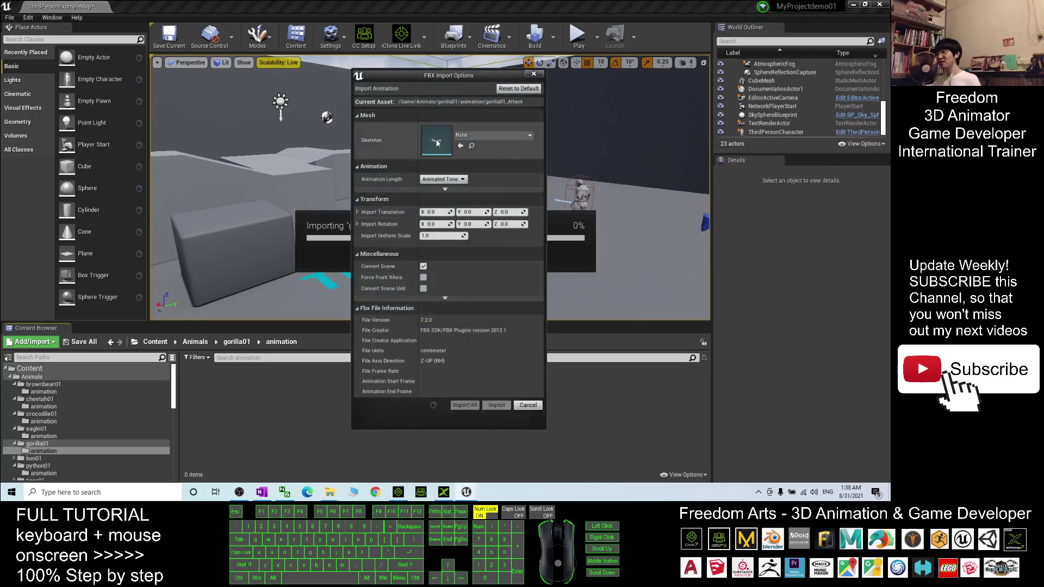
click(499, 136)
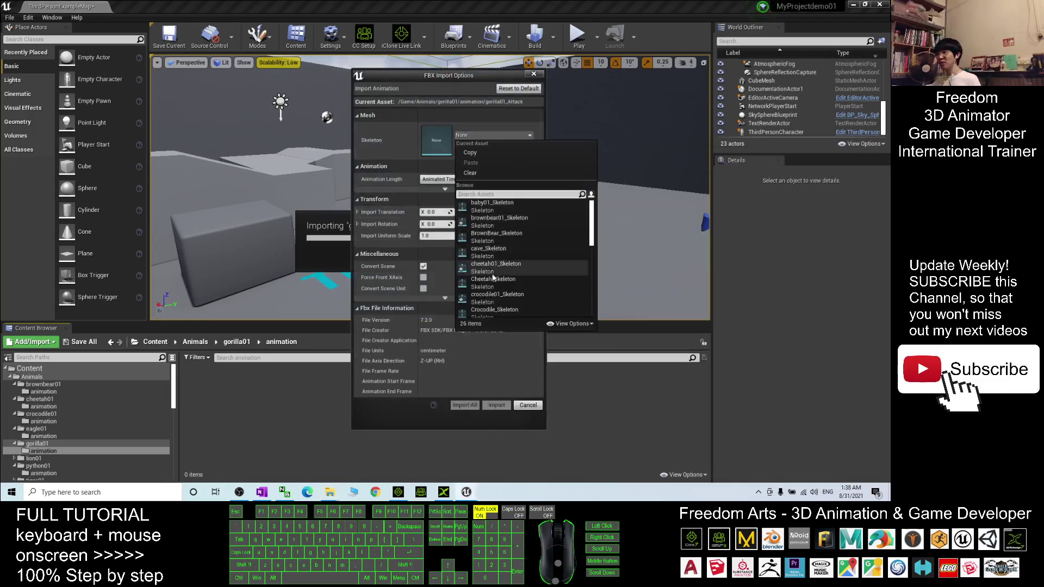
scroll(534, 278, down, 1)
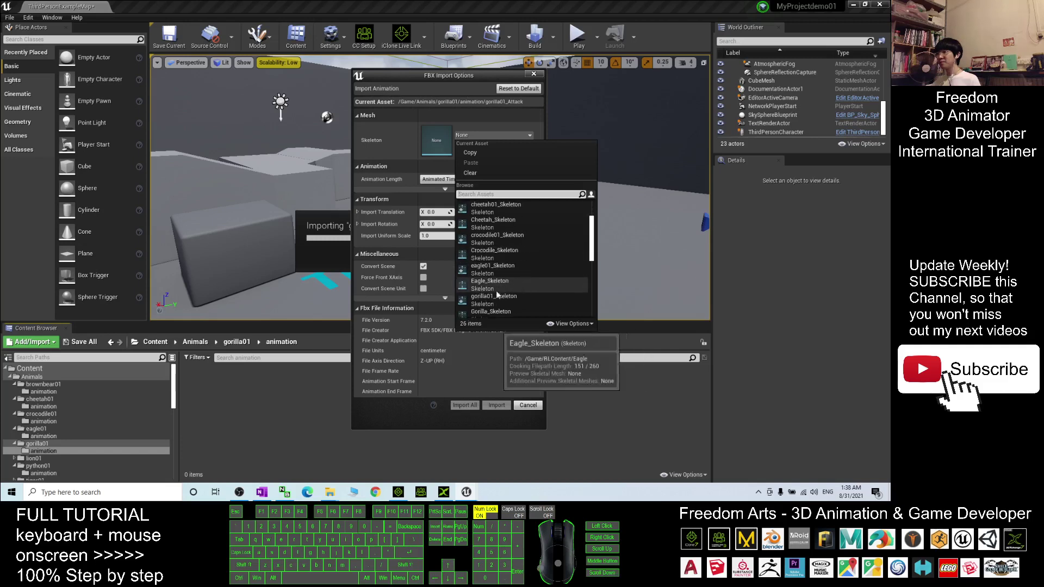
scroll(504, 286, down, 1)
click(493, 301)
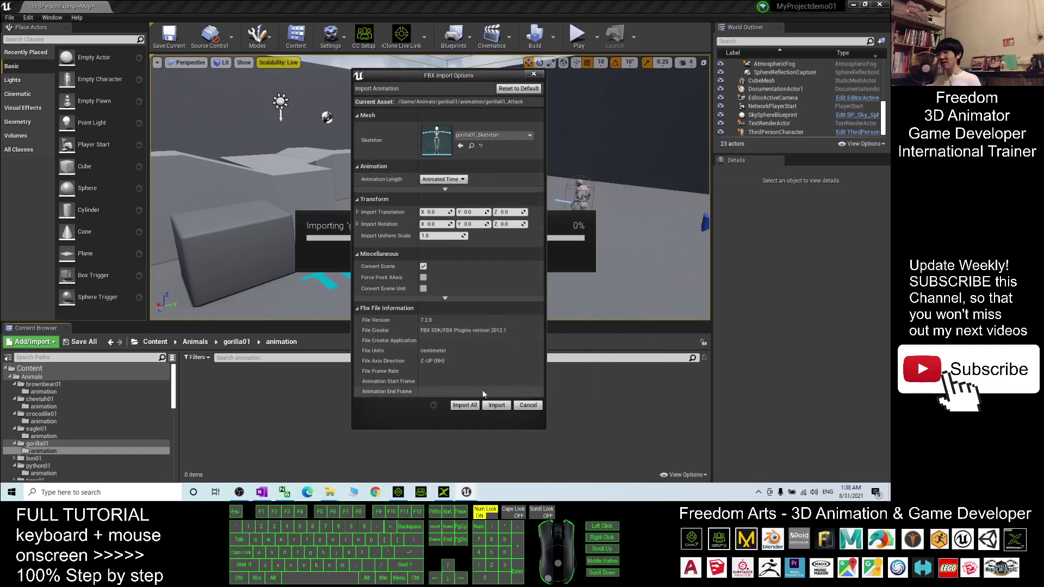
click(465, 406)
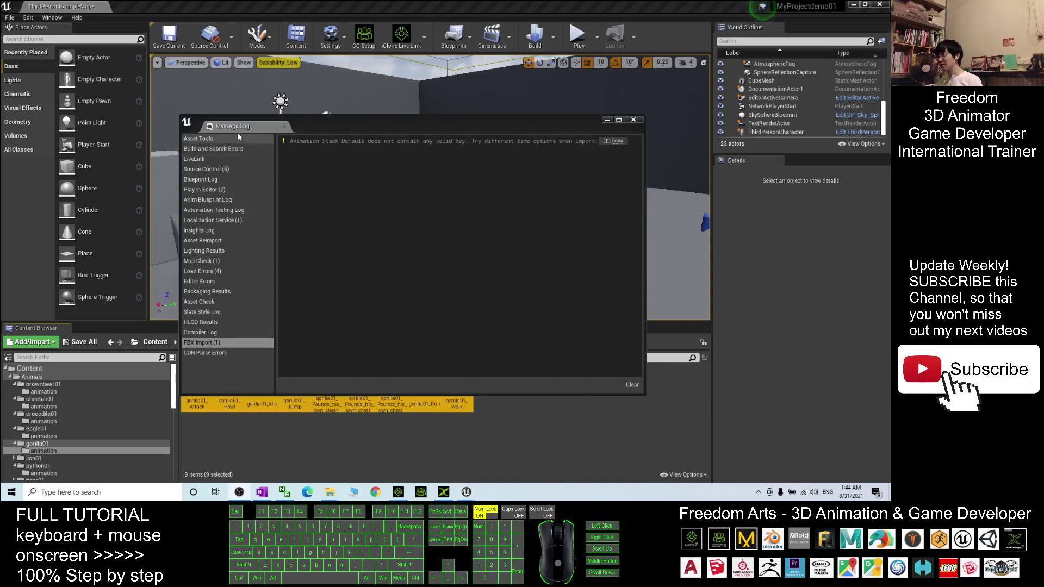
click(634, 120)
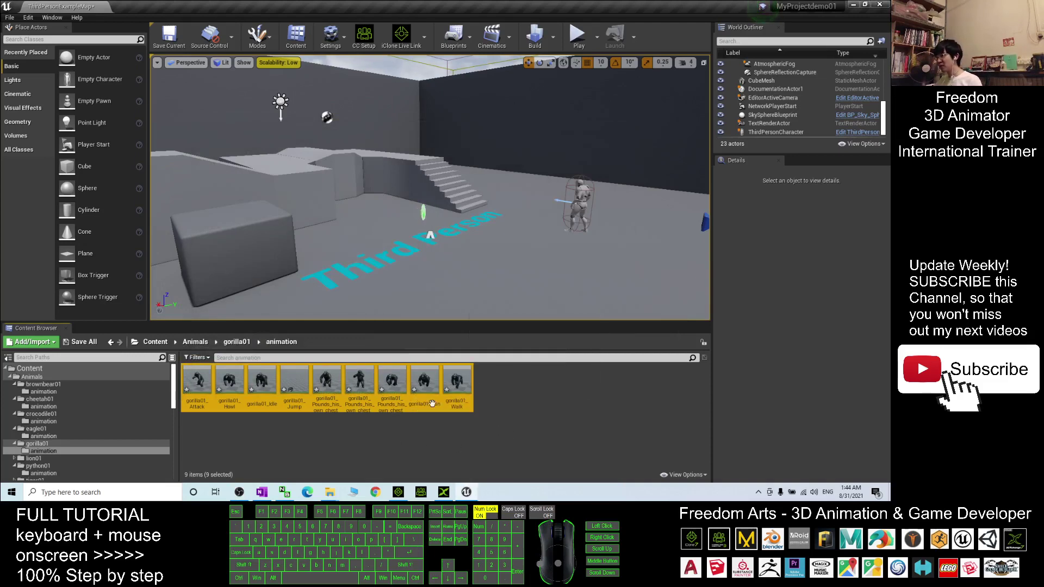
mouse_move(446, 370)
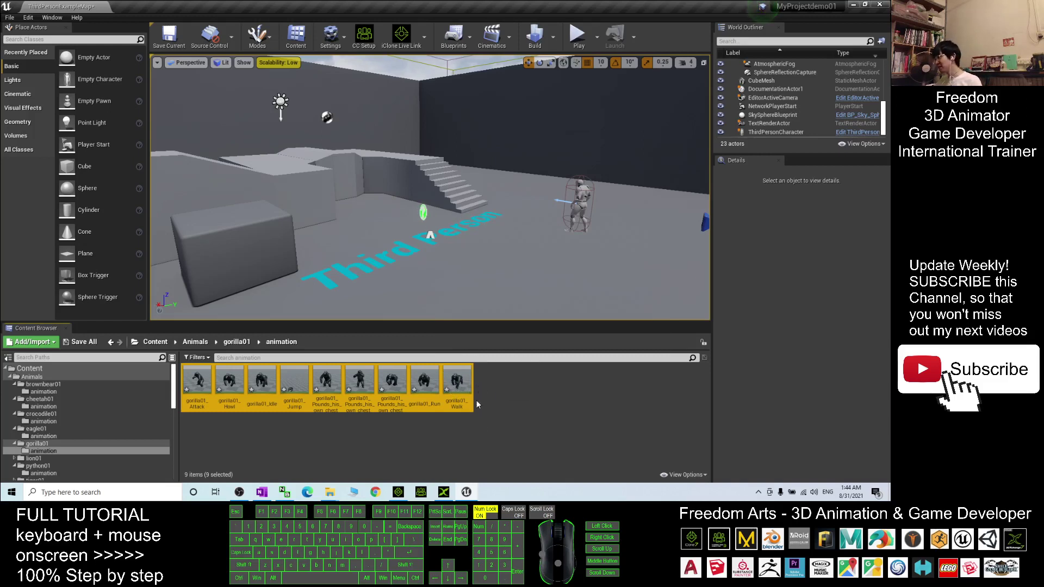
click(236, 343)
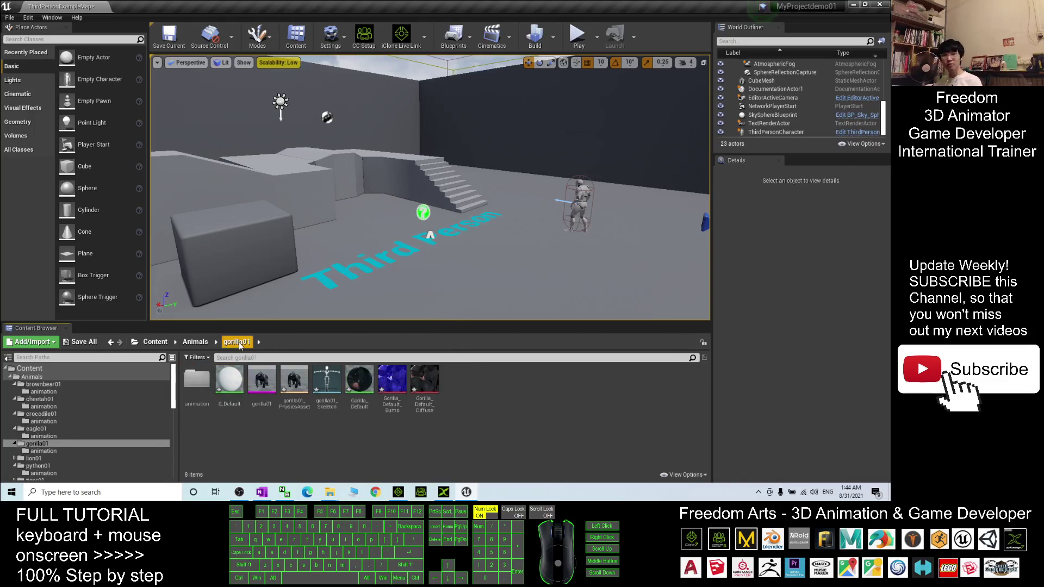
In gorilla01_Skeleton's Retarget Manager select the Humanoid rig, then close the skeleton editor
double_click(327, 381)
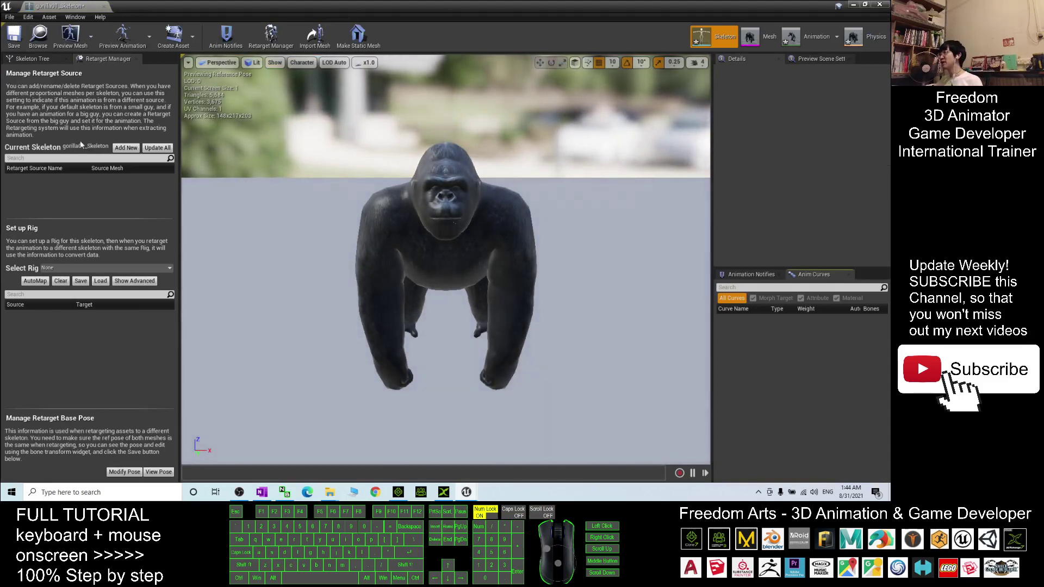
click(136, 59)
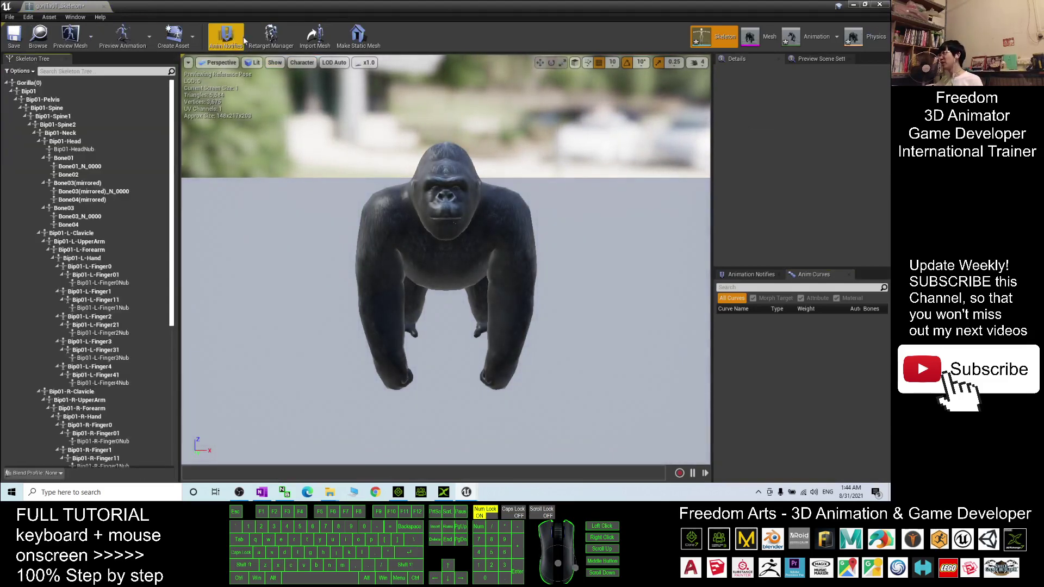
click(263, 39)
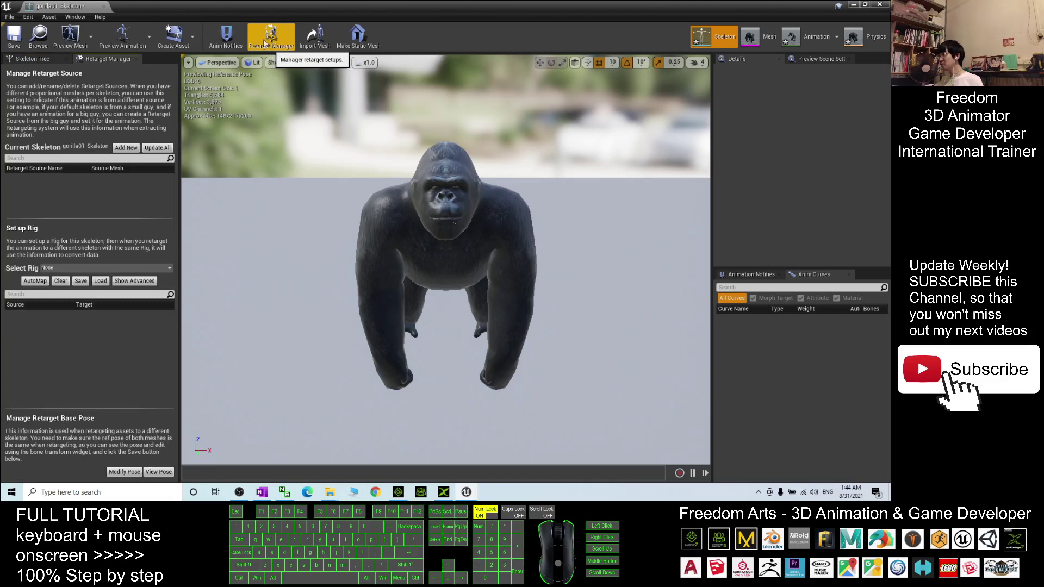
click(49, 269)
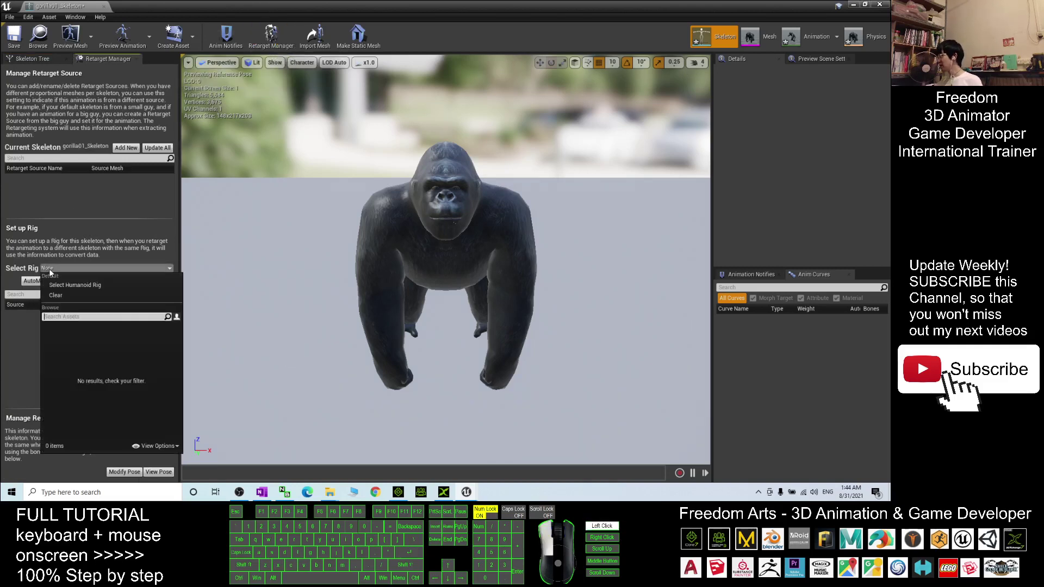
click(76, 285)
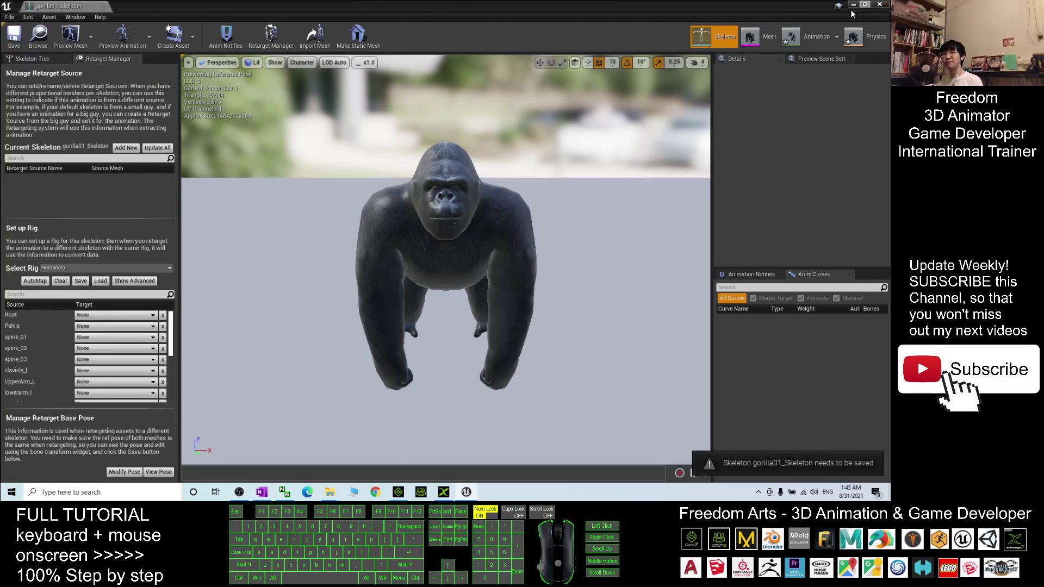
click(881, 4)
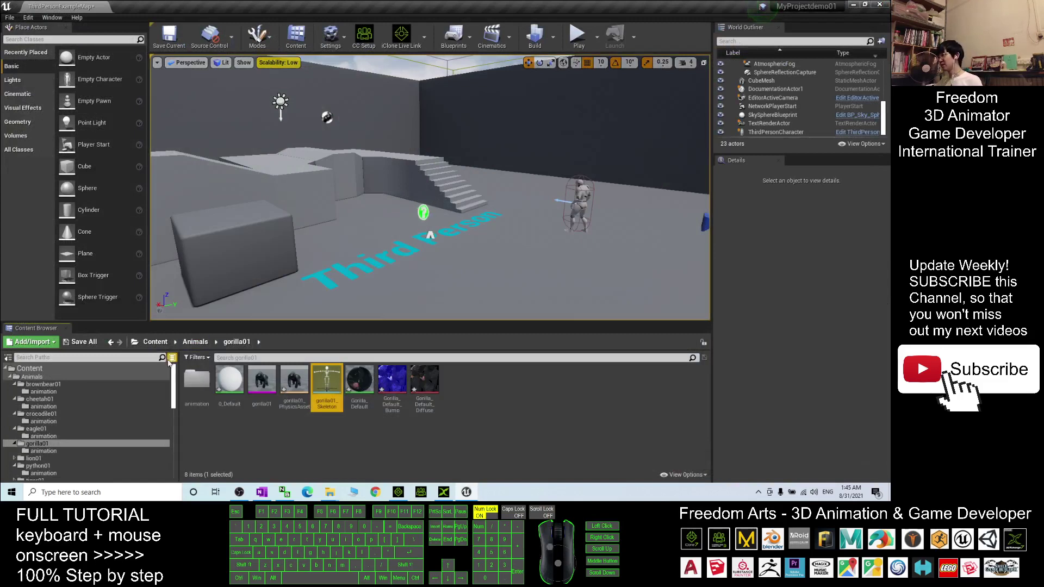
Browse from Content into the Mannequin > Character > Mesh folder
click(155, 342)
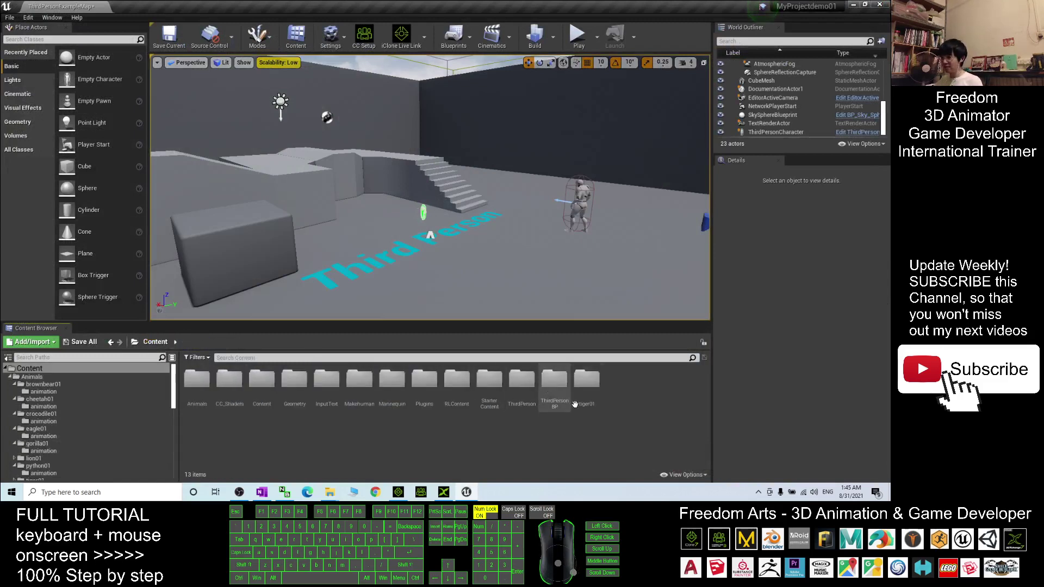
double_click(393, 379)
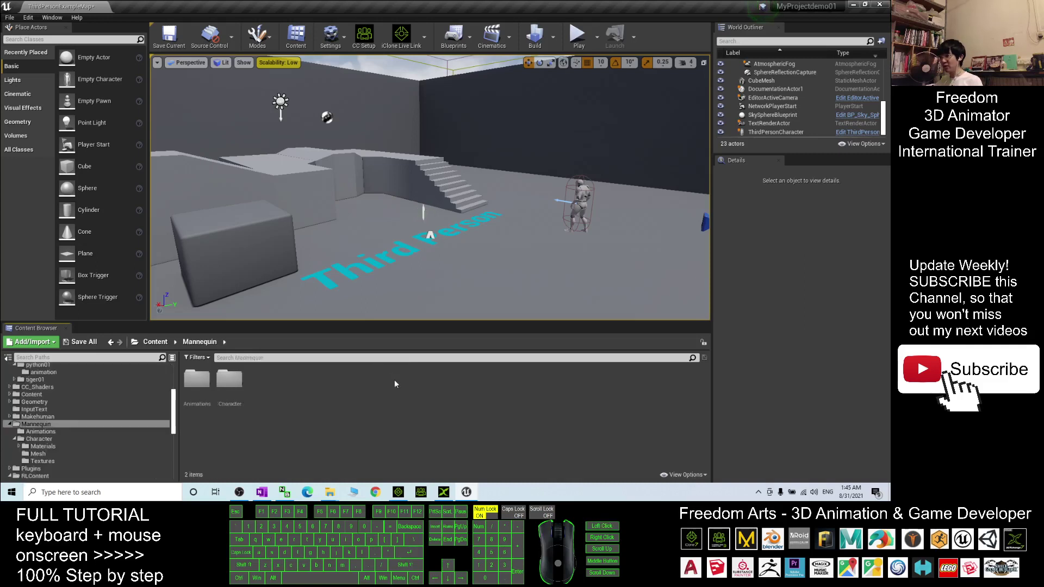
click(228, 380)
double_click(229, 380)
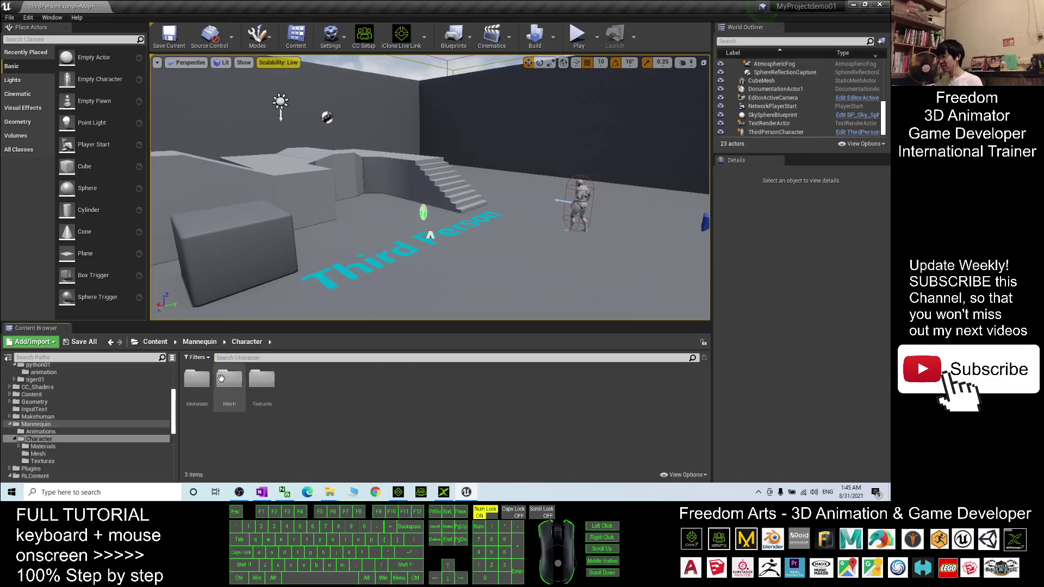
click(230, 382)
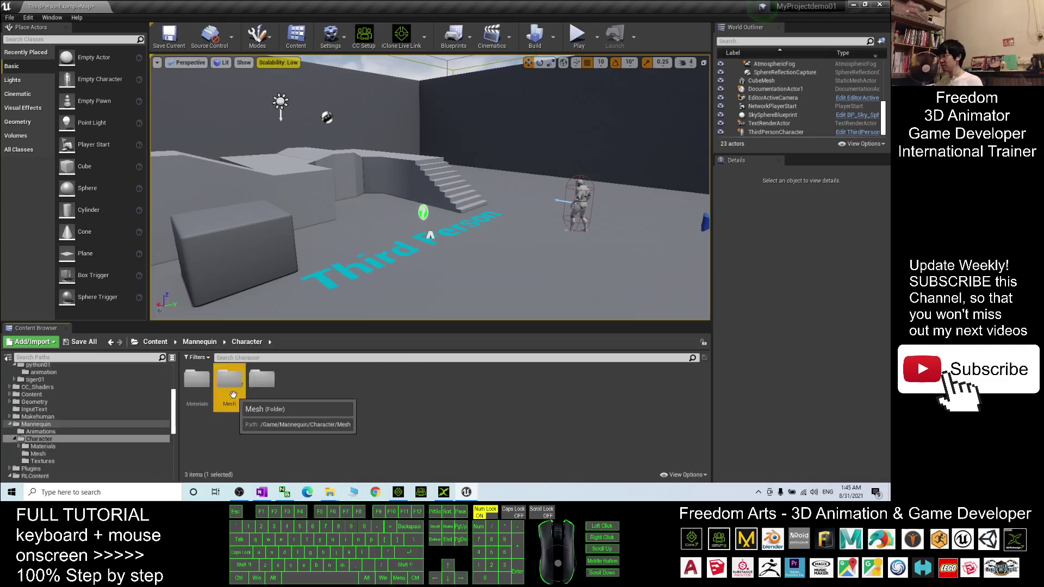
double_click(230, 382)
Open UE4_Mannequin_Skeleton and assign the Humanoid retarget rig to it
double_click(329, 380)
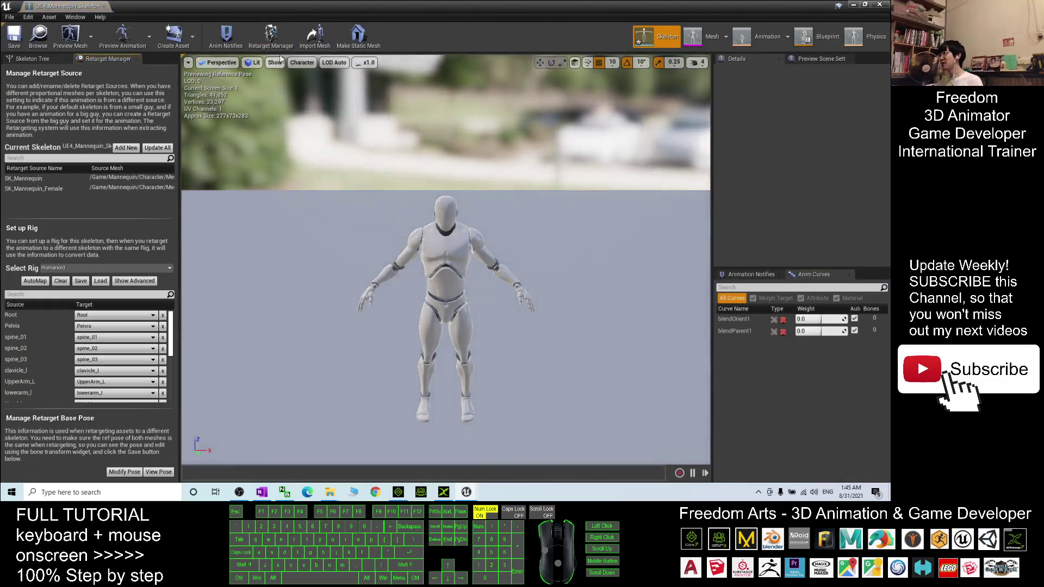
click(60, 268)
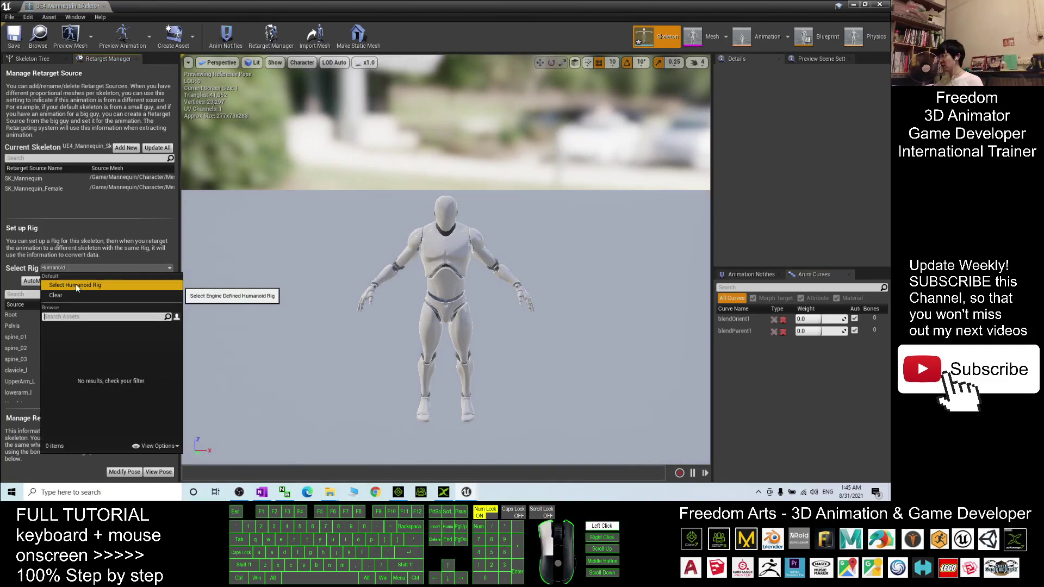
click(76, 285)
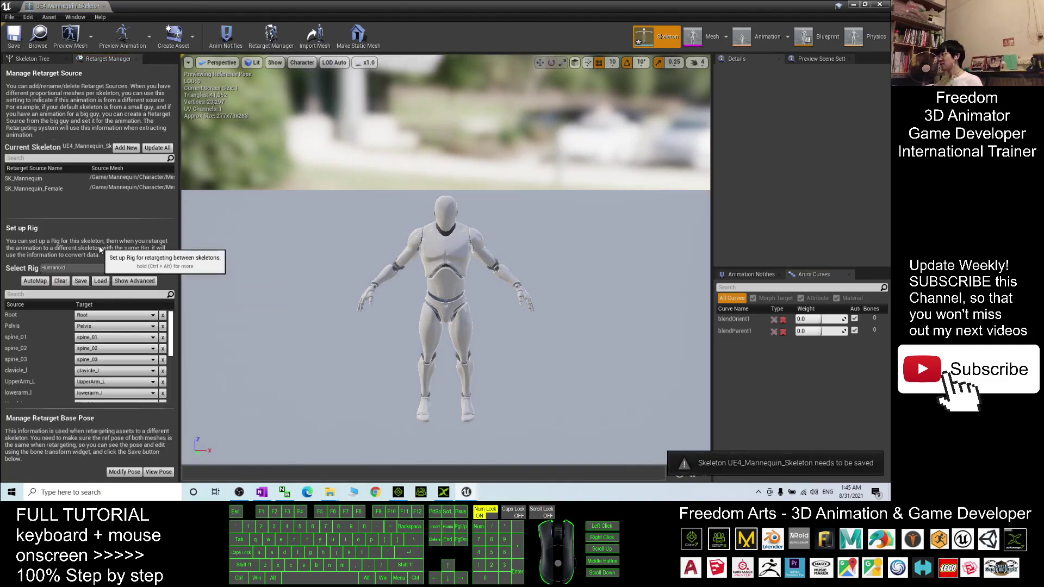